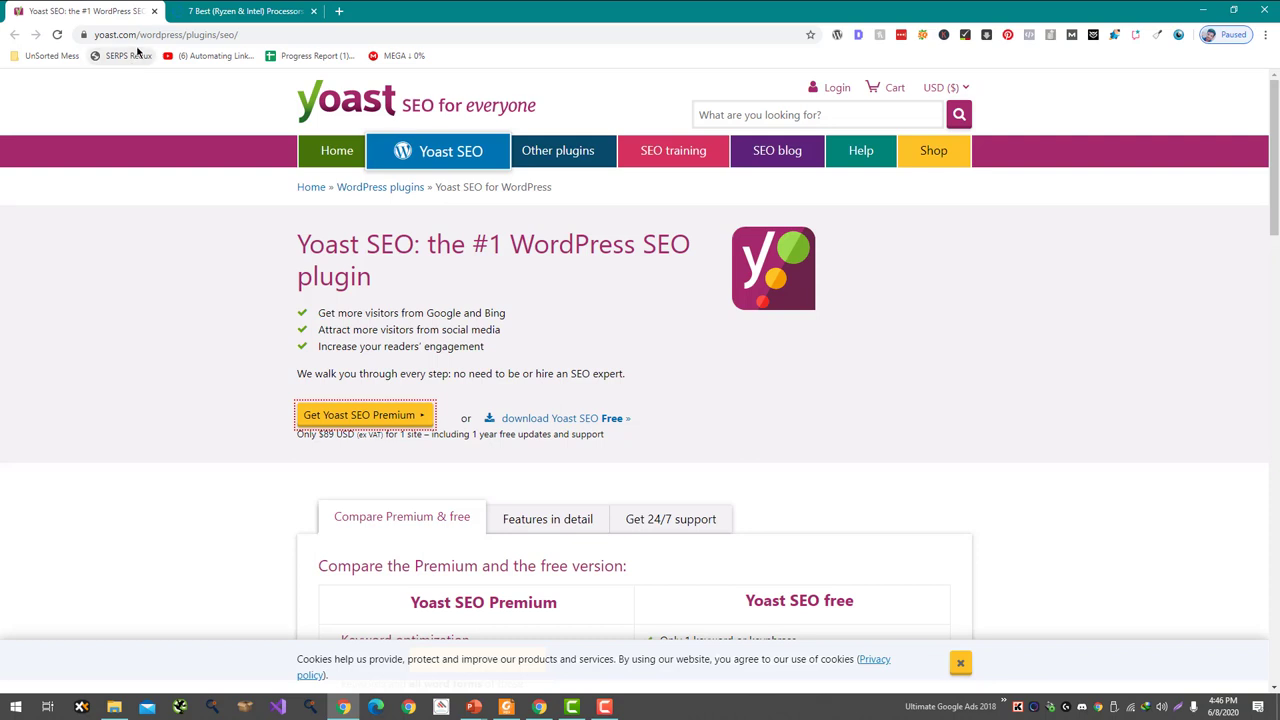
# Step: Shorten the Yoast page address to yoast.com/wordpress/plugins/ and look over the plugin and bundle listings
pyautogui.click(235, 36)
pyautogui.doubleClick(221, 37)
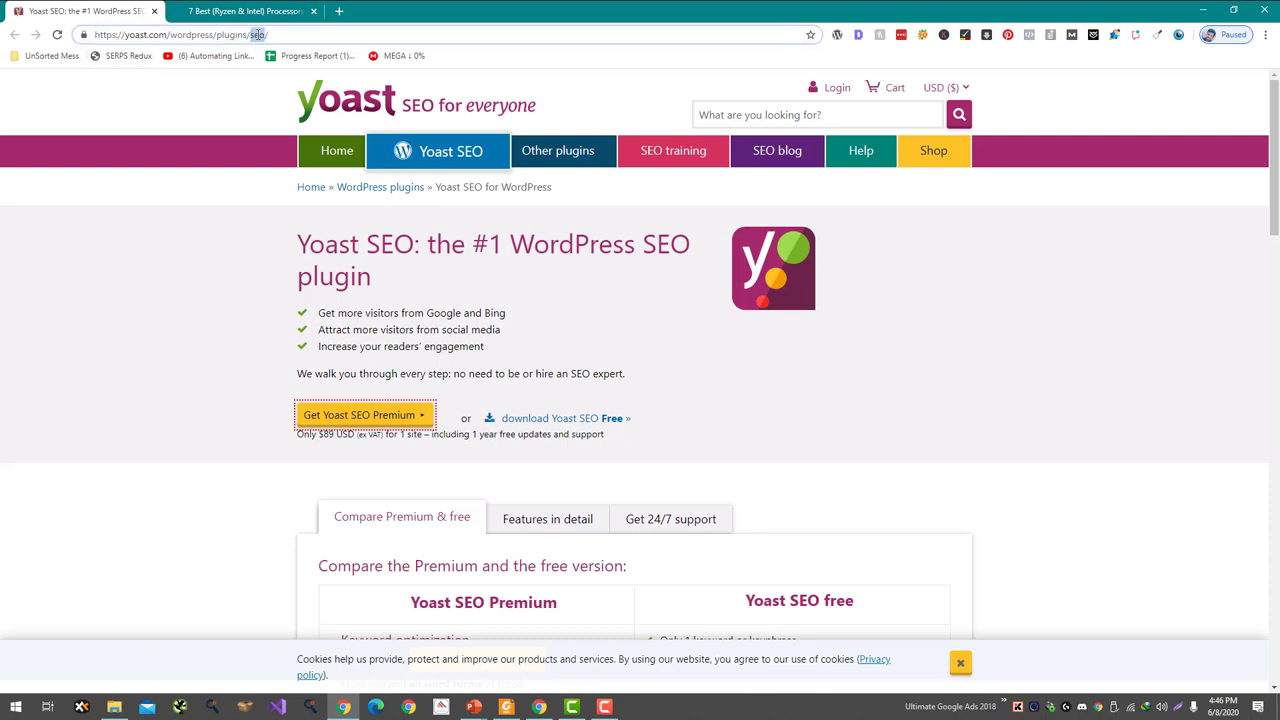
pyautogui.click(258, 34)
pyautogui.press('End')
pyautogui.press('BackSpace')
pyautogui.press('BackSpace')
pyautogui.press('BackSpace')
pyautogui.press('BackSpace')
pyautogui.press('Return')
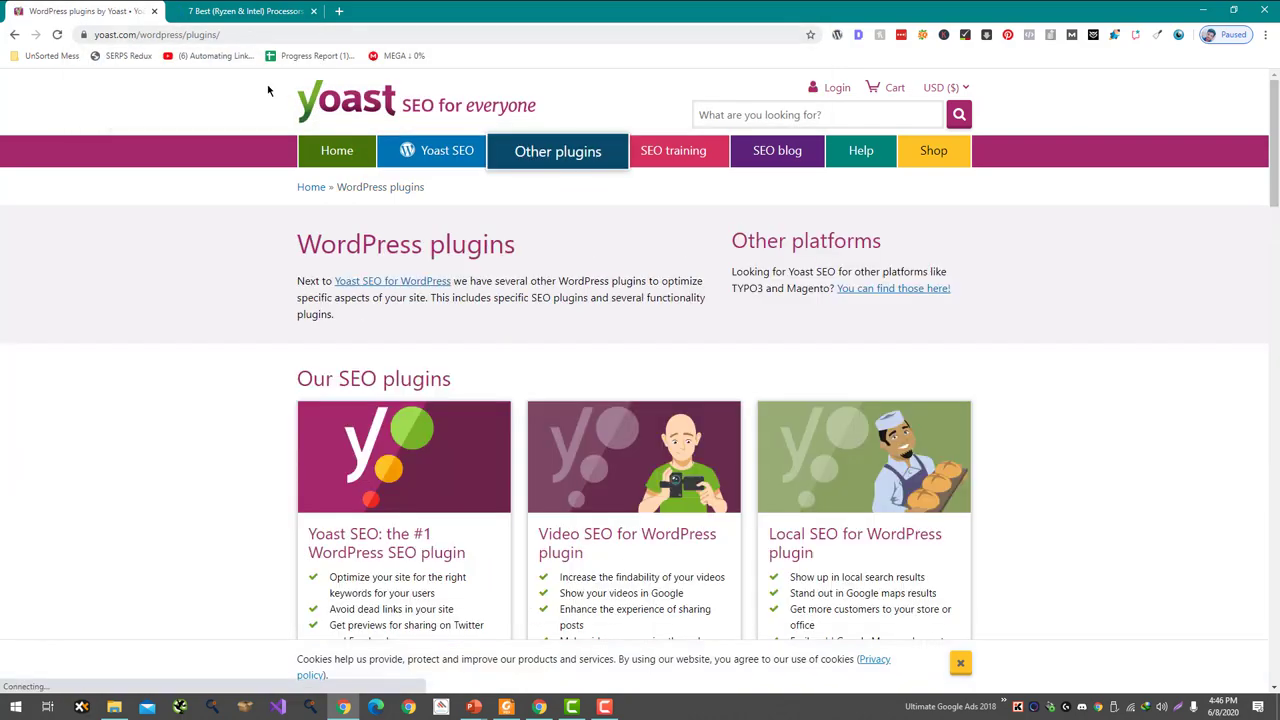
pyautogui.scroll(-10, 268, 87)
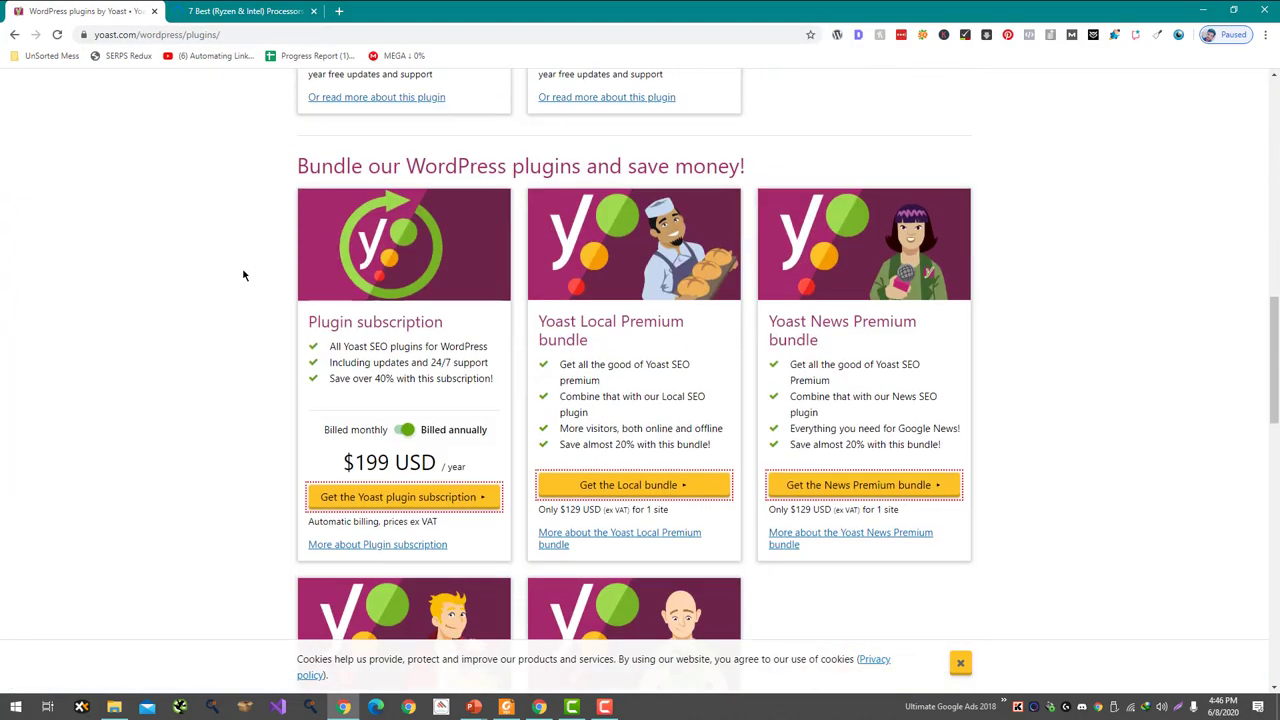
pyautogui.scroll(15, 257, 357)
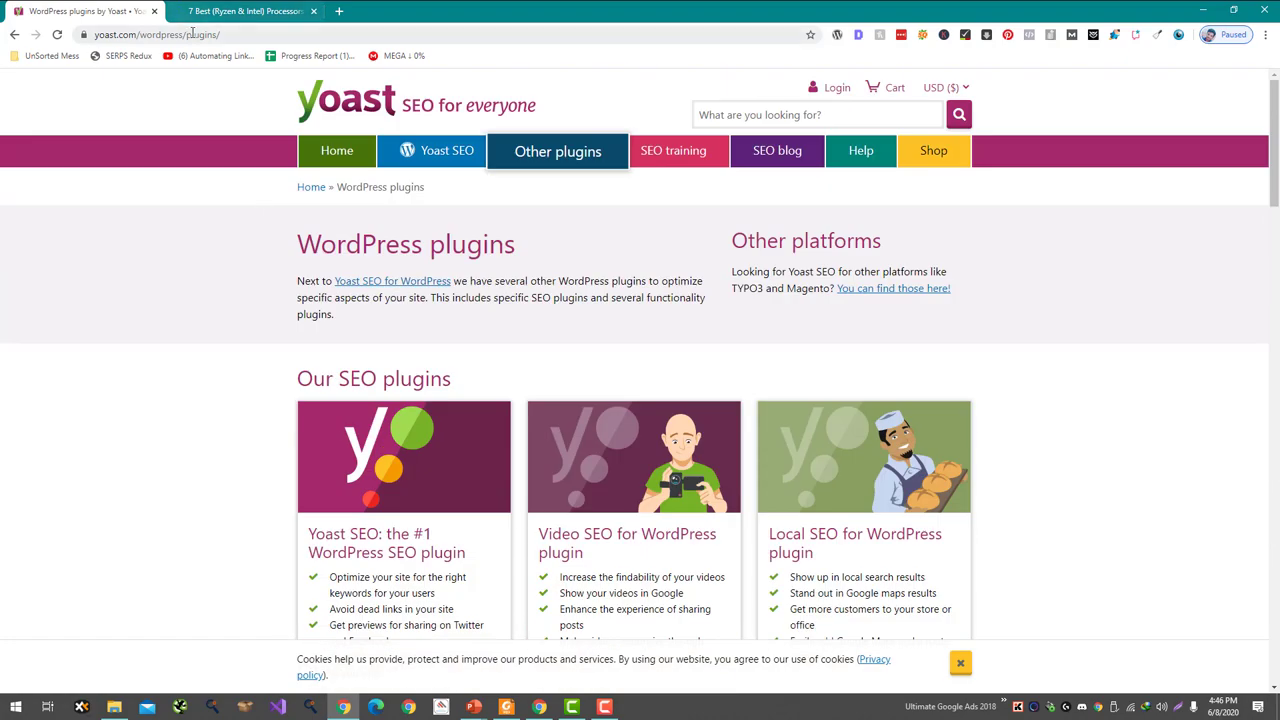
# Step: Cut the address down to yoast.com/wordpress/ and look over that parent page's content
pyautogui.click(185, 37)
pyautogui.press('BackSpace')
pyautogui.press('BackSpace')
pyautogui.press('BackSpace')
pyautogui.press('BackSpace')
pyautogui.press('BackSpace')
pyautogui.press('BackSpace')
pyautogui.press('BackSpace')
pyautogui.press('BackSpace')
pyautogui.press('Return')
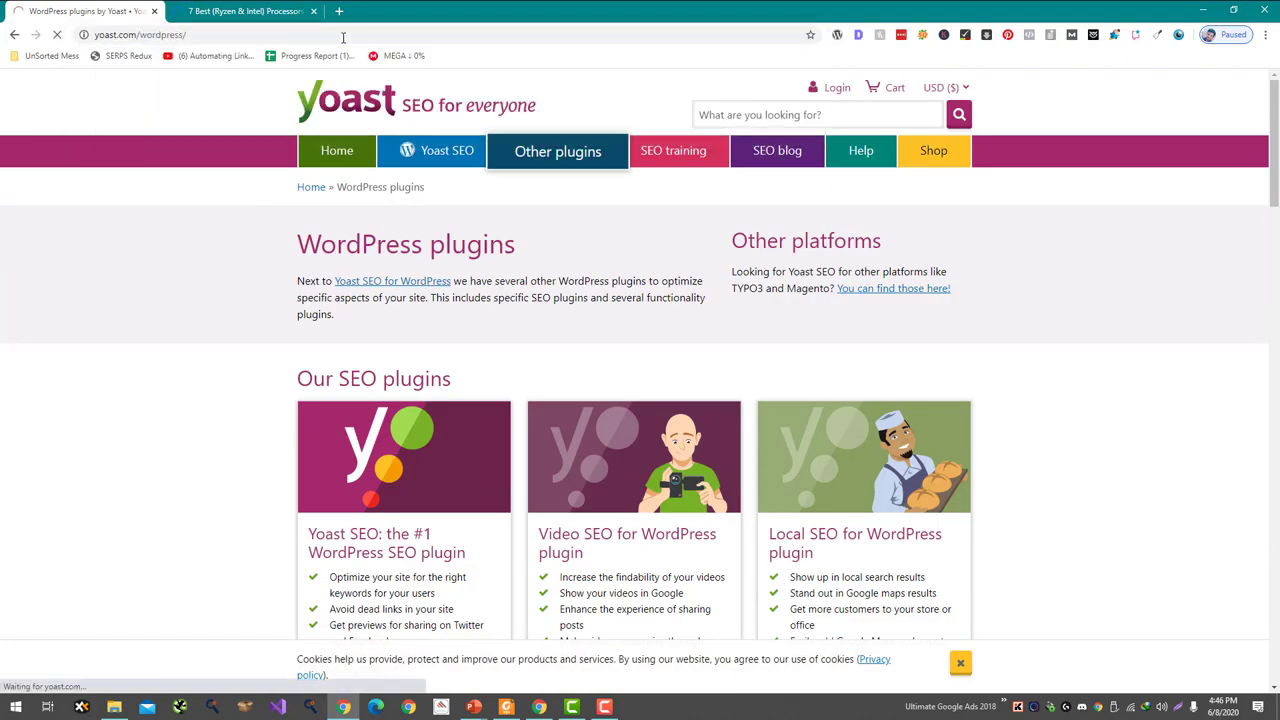
pyautogui.scroll(-7, 176, 220)
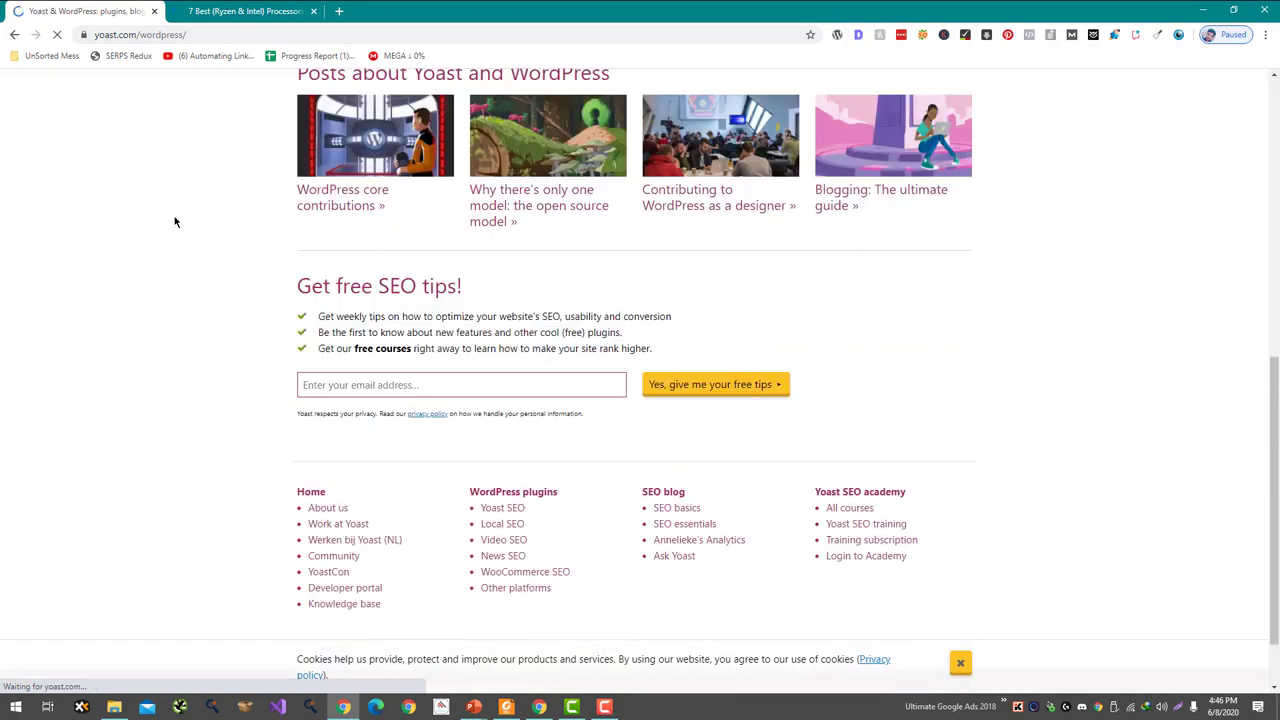
pyautogui.scroll(3, 184, 206)
pyautogui.scroll(4, 184, 206)
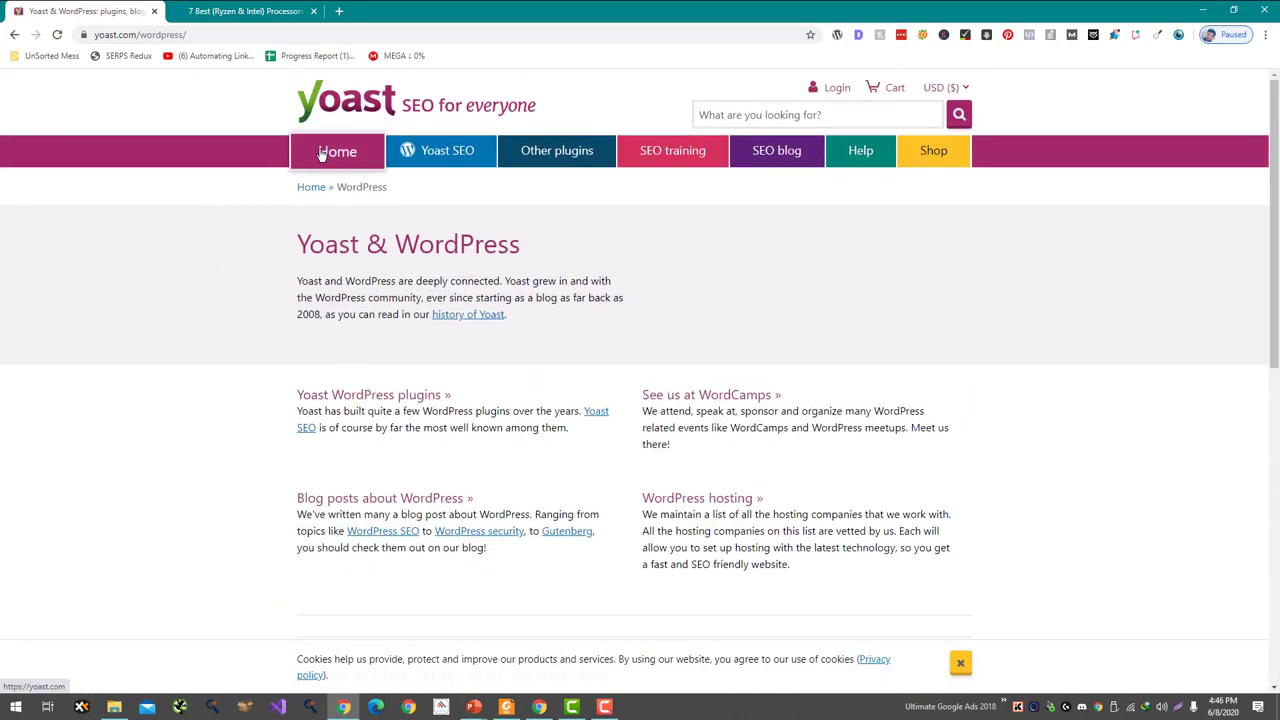
# Step: Go to the Yoast home page and open the Video SEO plugin from its WordPress plugins section
pyautogui.click(337, 151)
pyautogui.scroll(-7, 291, 202)
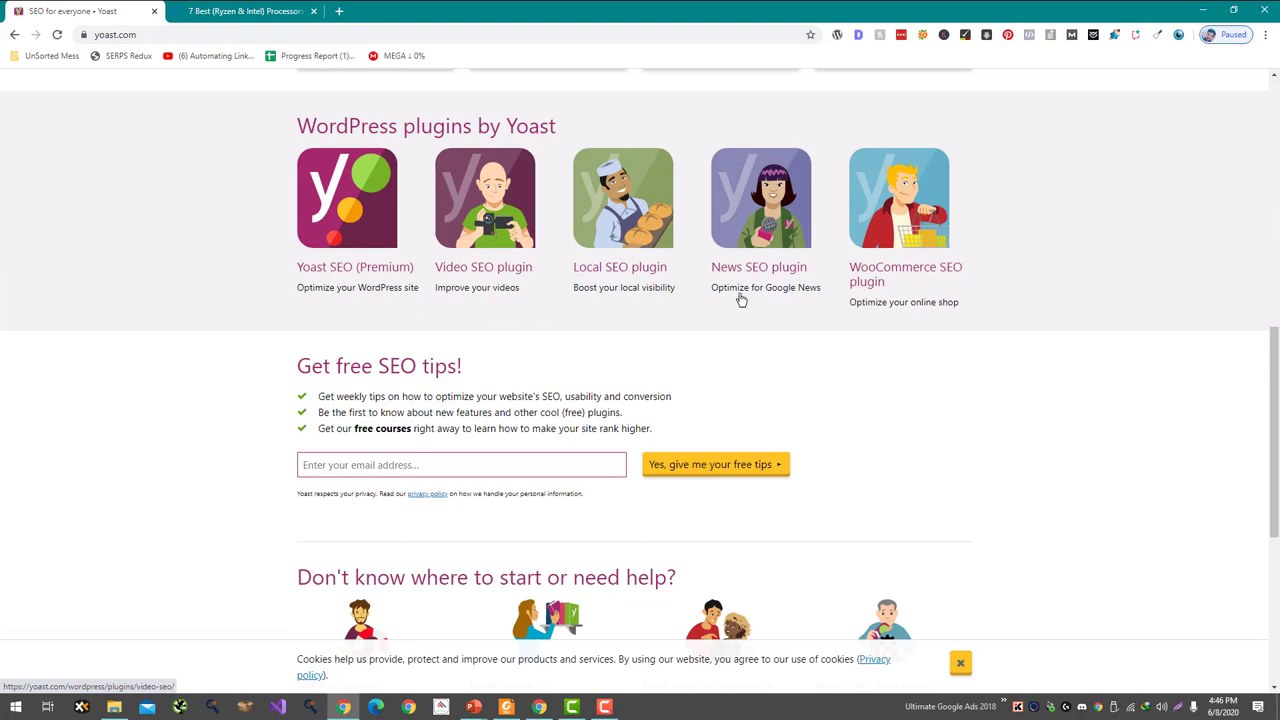
pyautogui.moveTo(343, 268); pyautogui.dragTo(466, 277)
pyautogui.click(431, 270)
pyautogui.click(537, 281)
# Step: Search Google for "Video SEO Plugin" in a new tab and return to the Yoast Video SEO page
pyautogui.hotkey('ctrl', 't')
pyautogui.write('Vid')
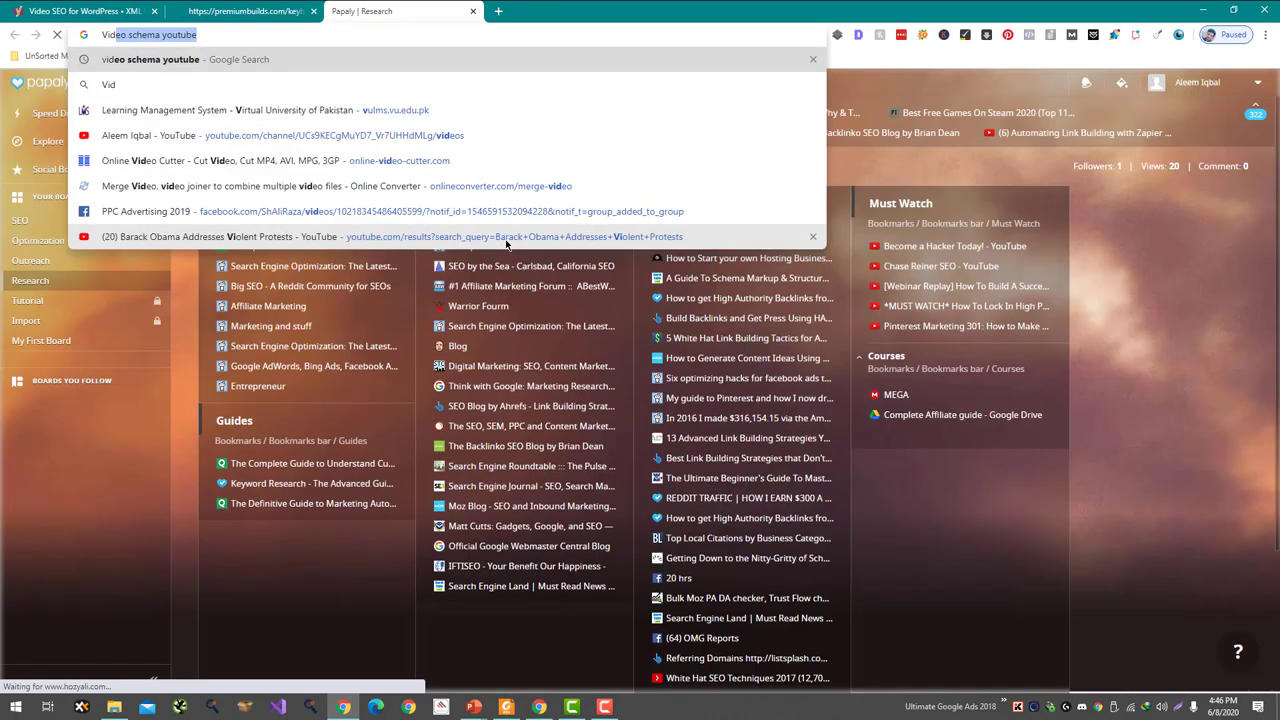
pyautogui.write('eo SEO Plugin')
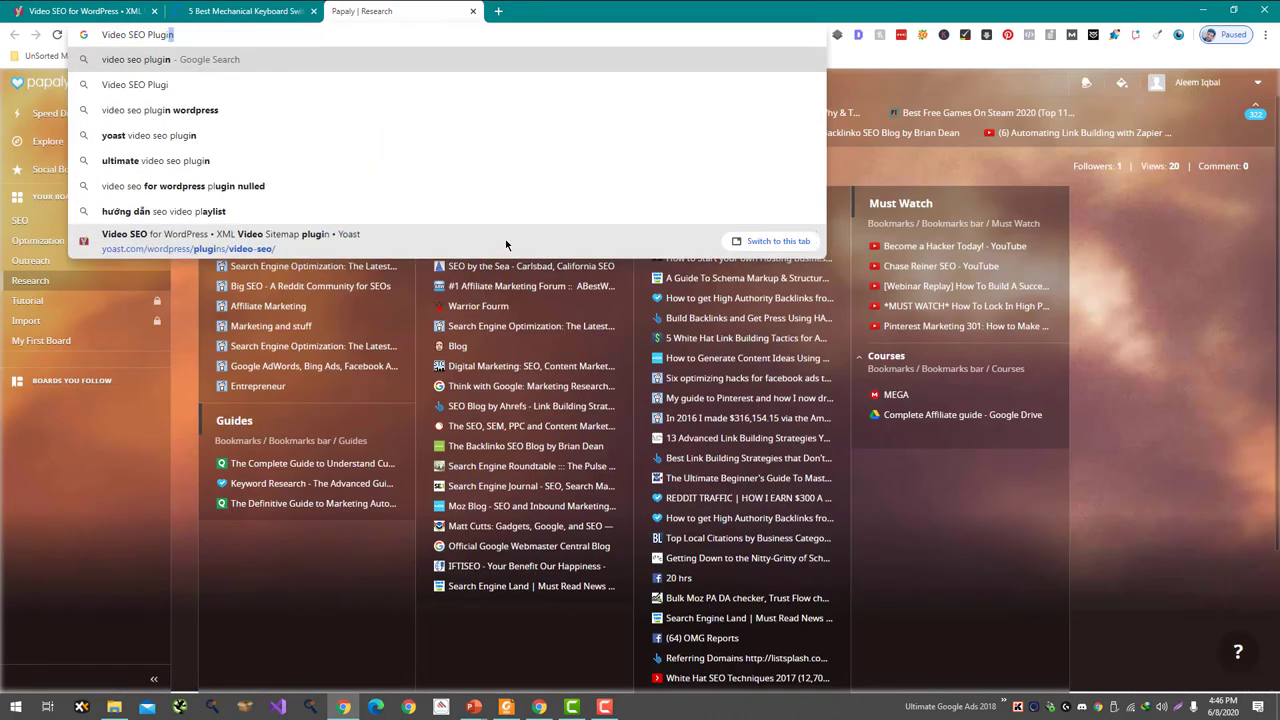
pyautogui.press('Return')
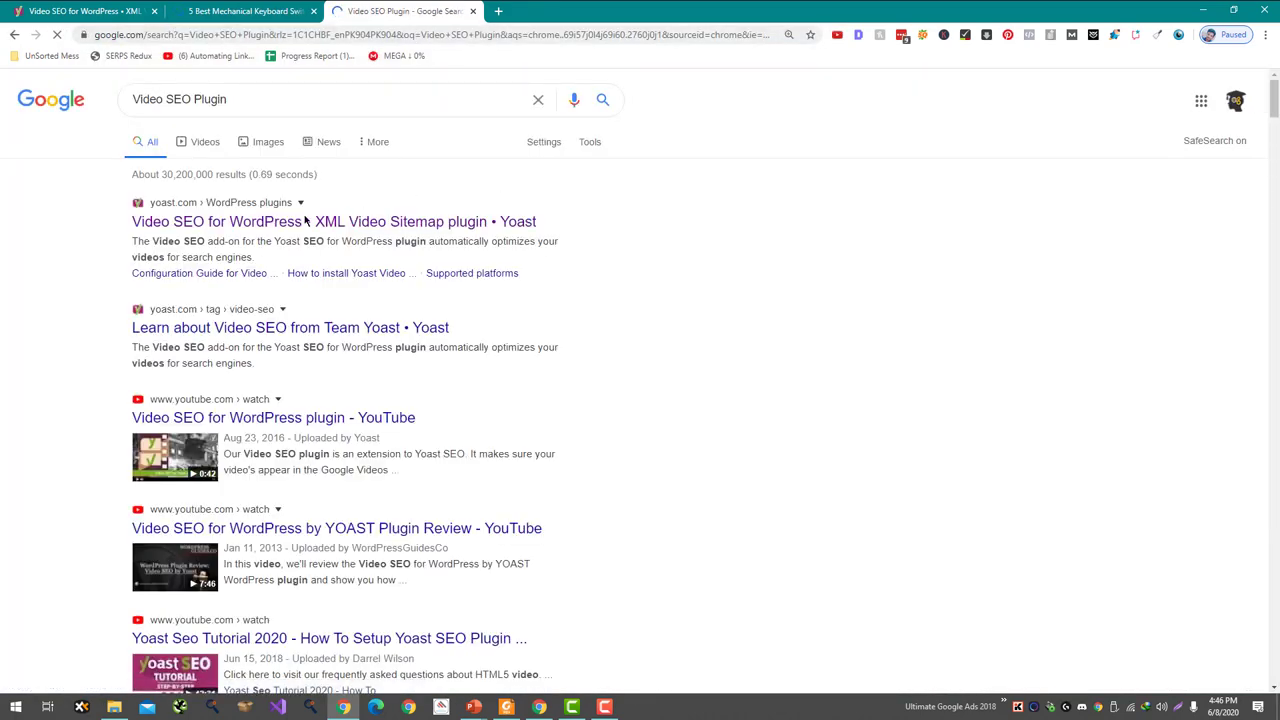
pyautogui.click(60, 11)
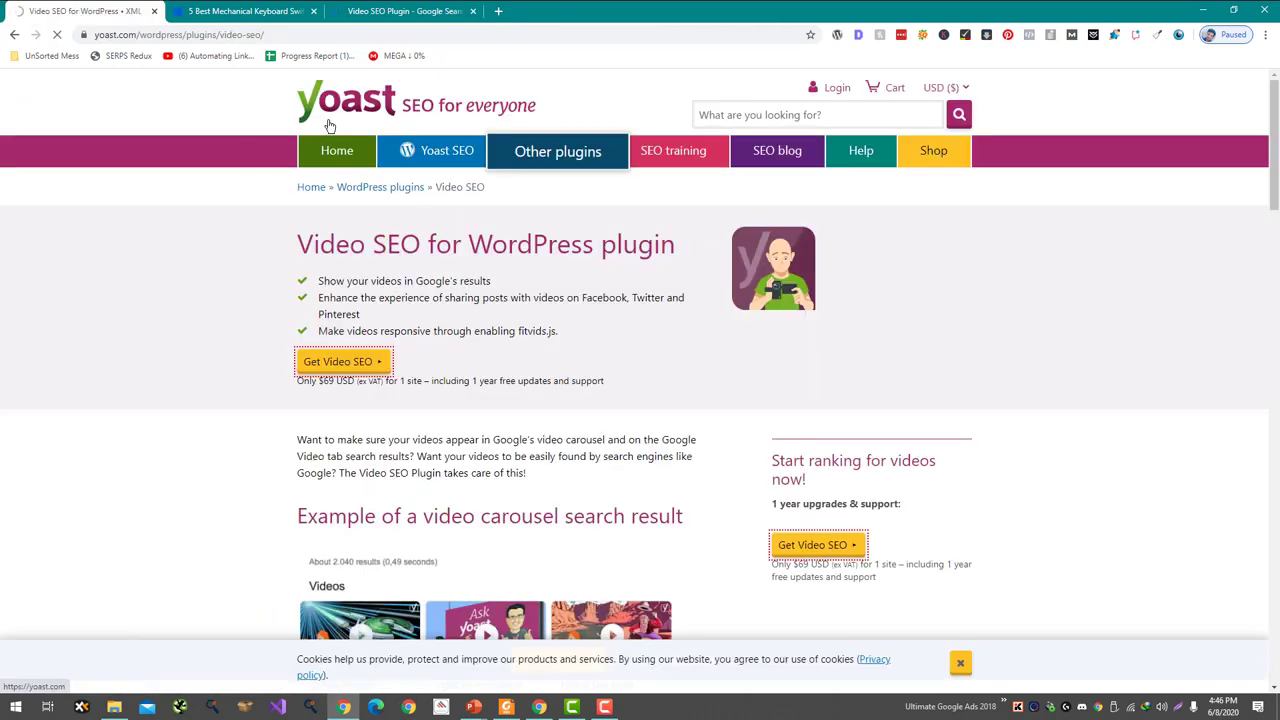
# Step: Open the gamingdairy.com WordPress admin site in a new browser tab
pyautogui.hotkey('ctrl', 'Tab')
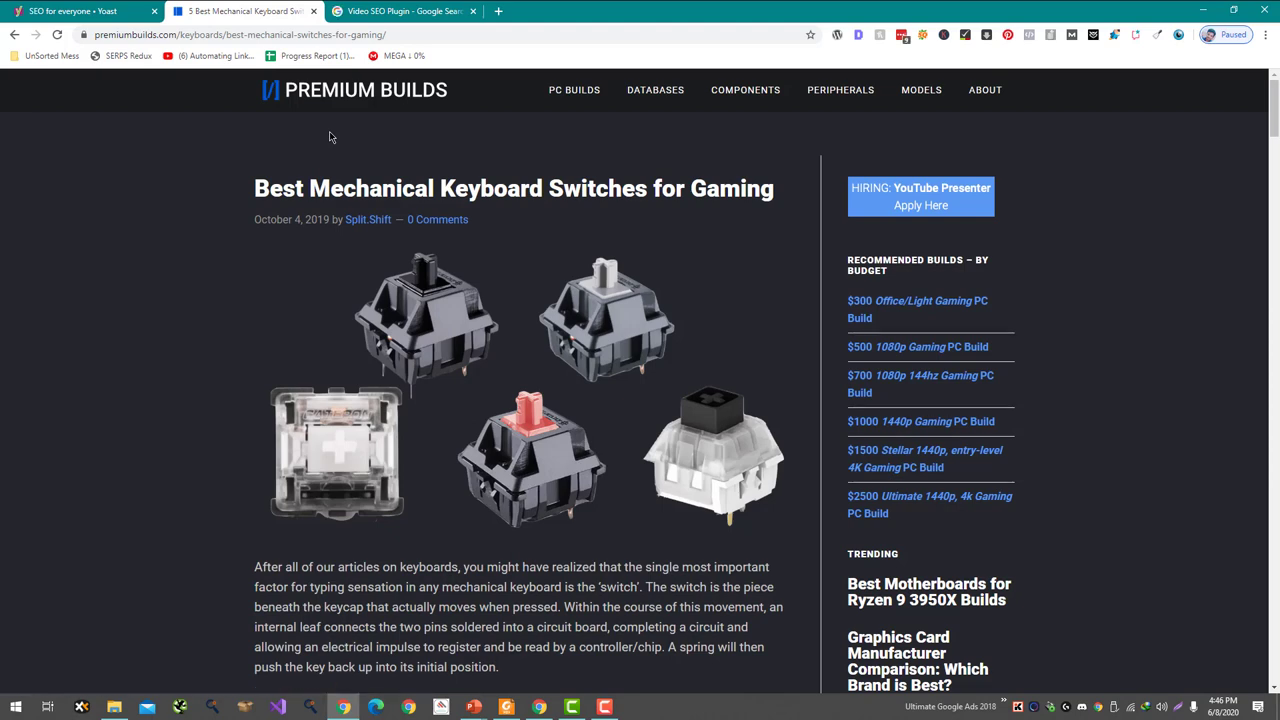
pyautogui.hotkey('ctrl', 't')
pyautogui.write('gaming')
pyautogui.press('Return')
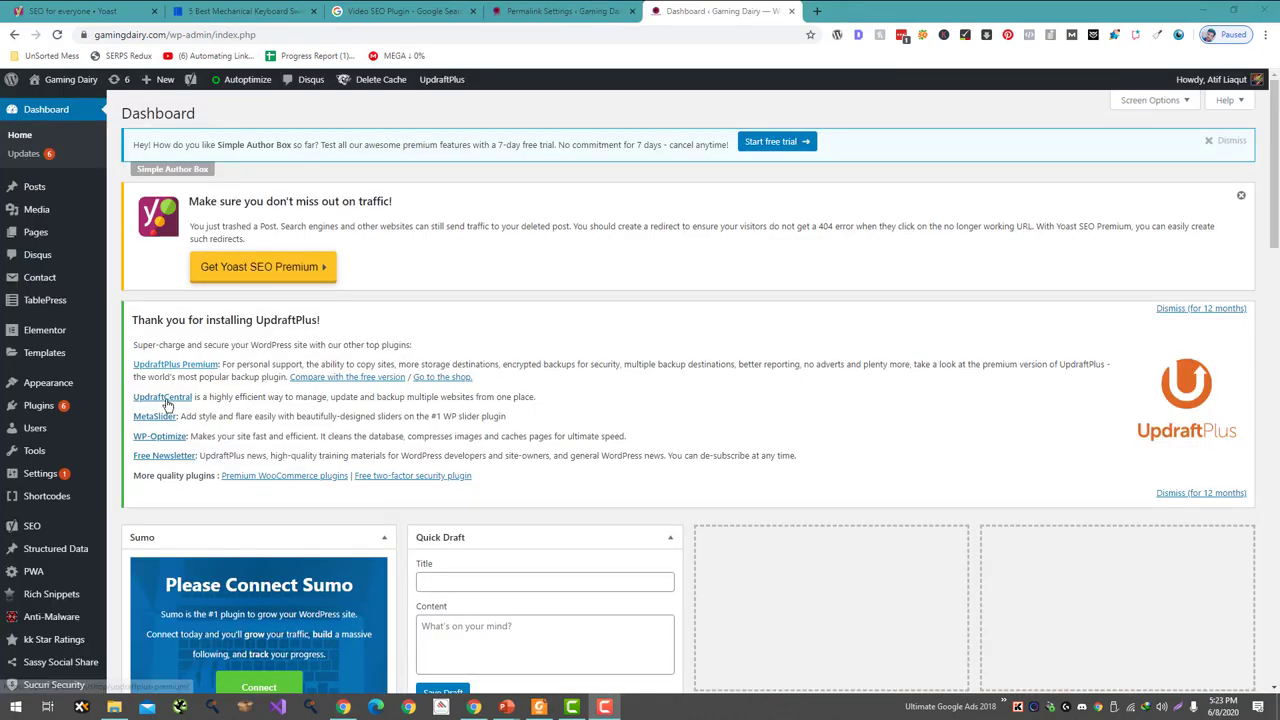
# Step: In Yoast's Search Appearance taxonomy settings, set the categories prefix to Remove and save the changes
pyautogui.moveTo(60, 526)
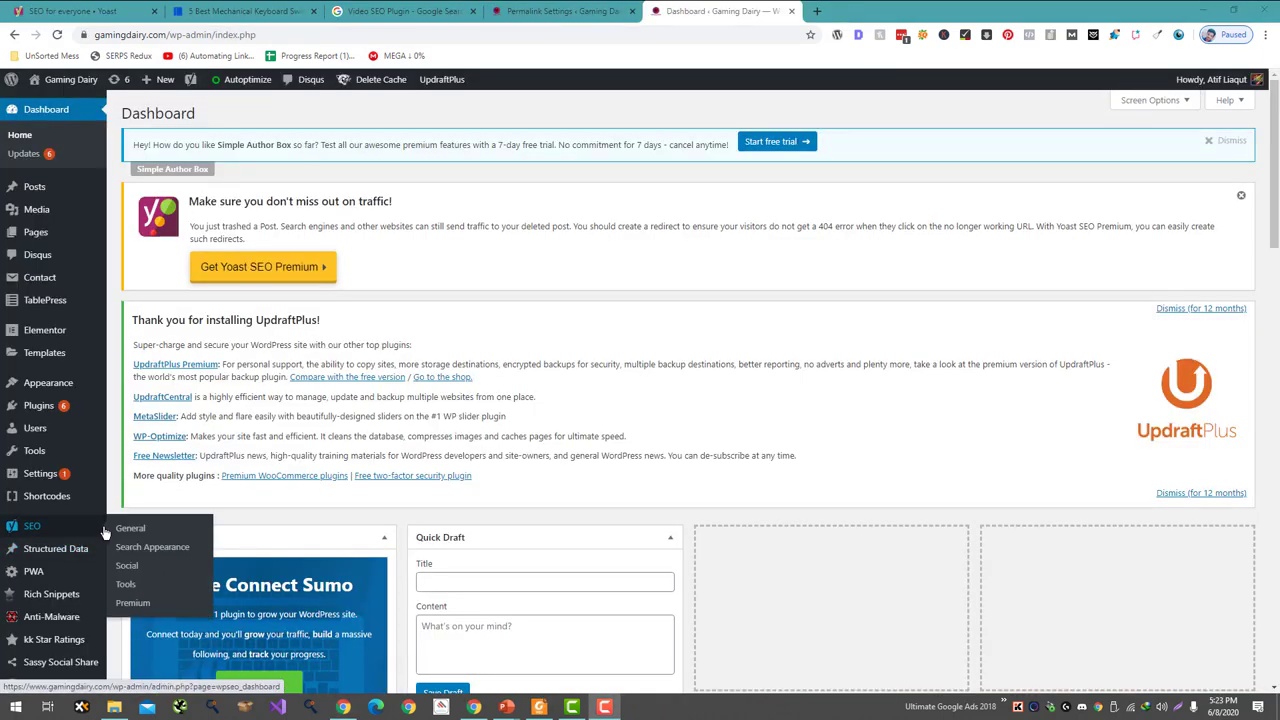
pyautogui.click(148, 548)
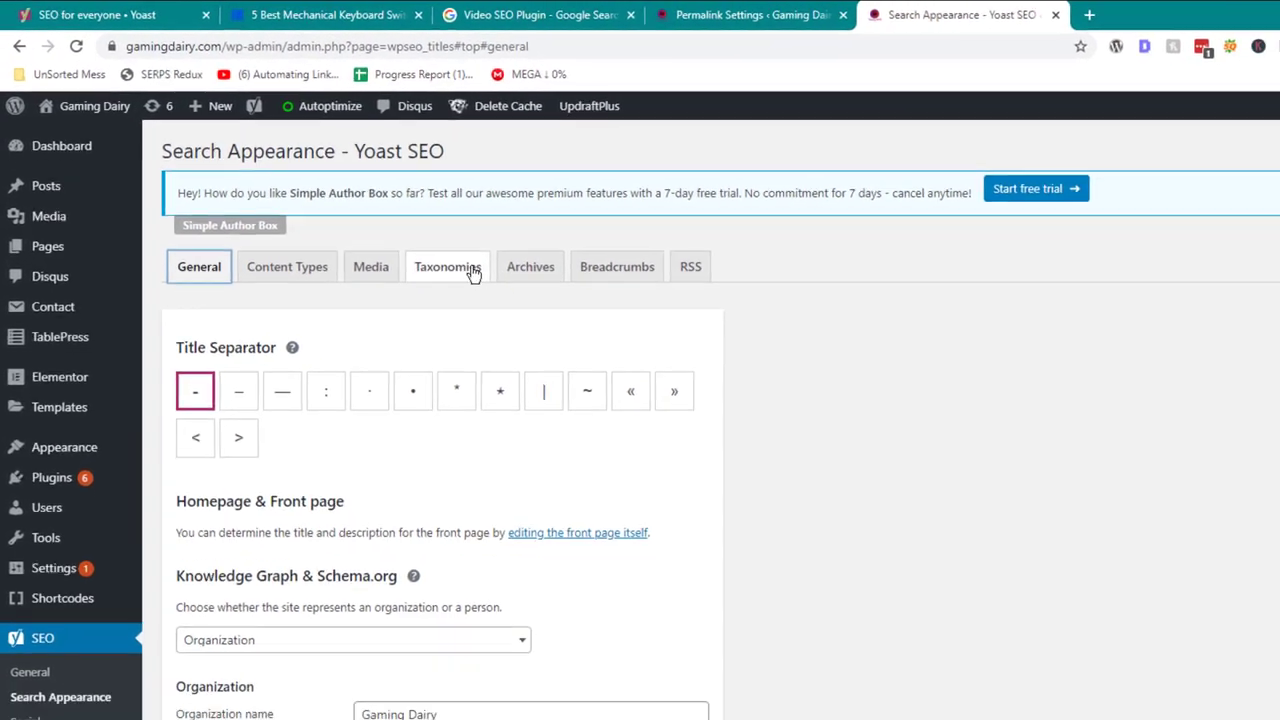
pyautogui.click(355, 211)
pyautogui.scroll(-10, 375, 261)
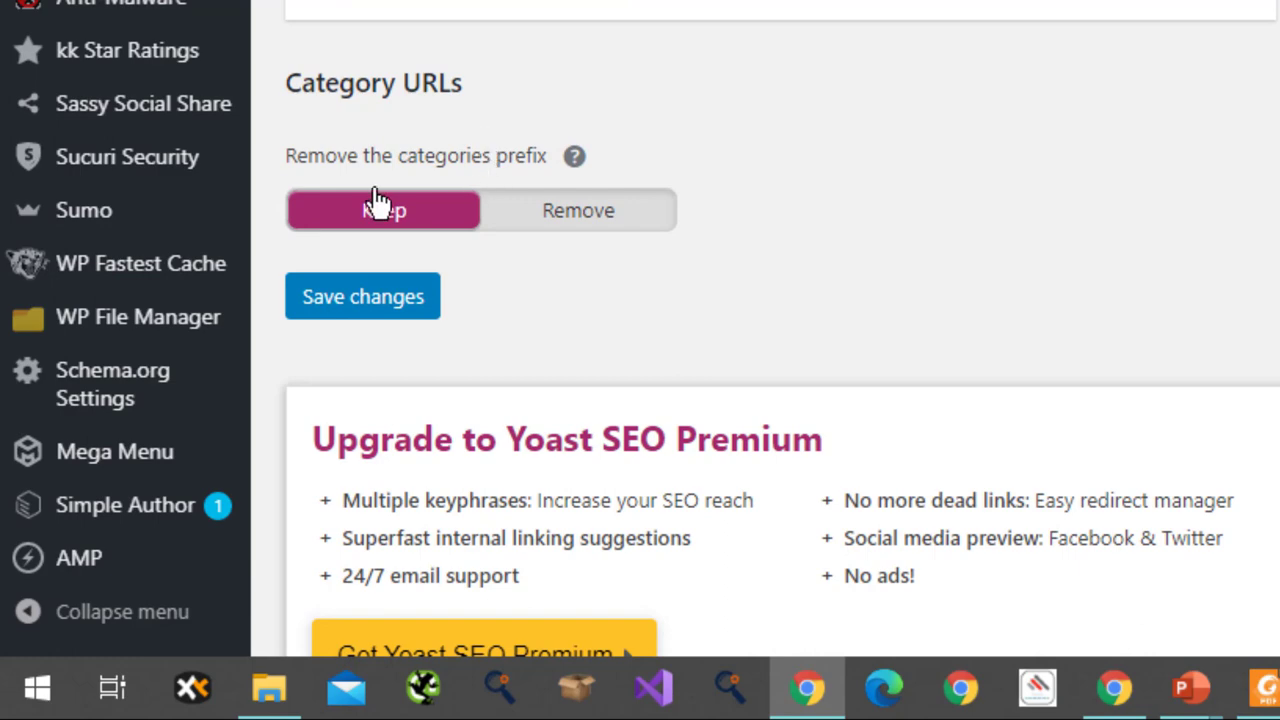
pyautogui.click(615, 218)
pyautogui.click(370, 312)
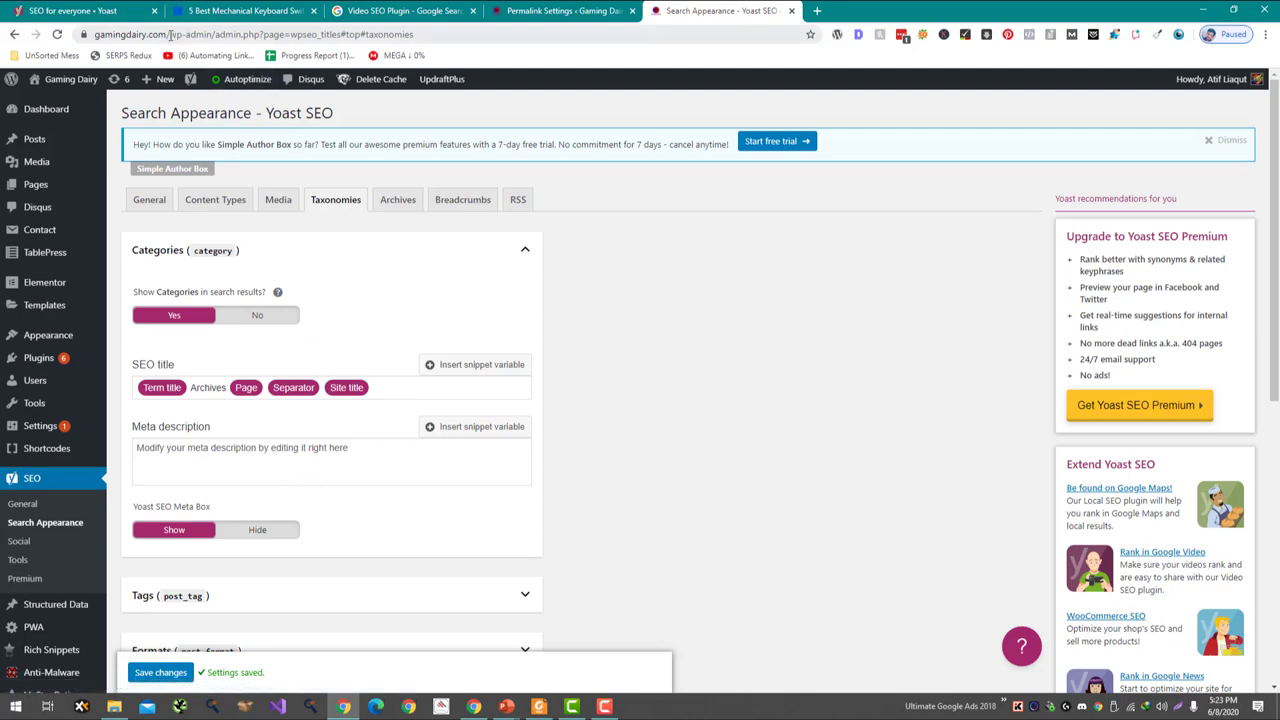
# Step: Replace wp-admin with "category" in the gamingdairy.com address to illustrate the category prefix, without loading it
pyautogui.moveTo(170, 34); pyautogui.dragTo(209, 34)
pyautogui.write('categ')
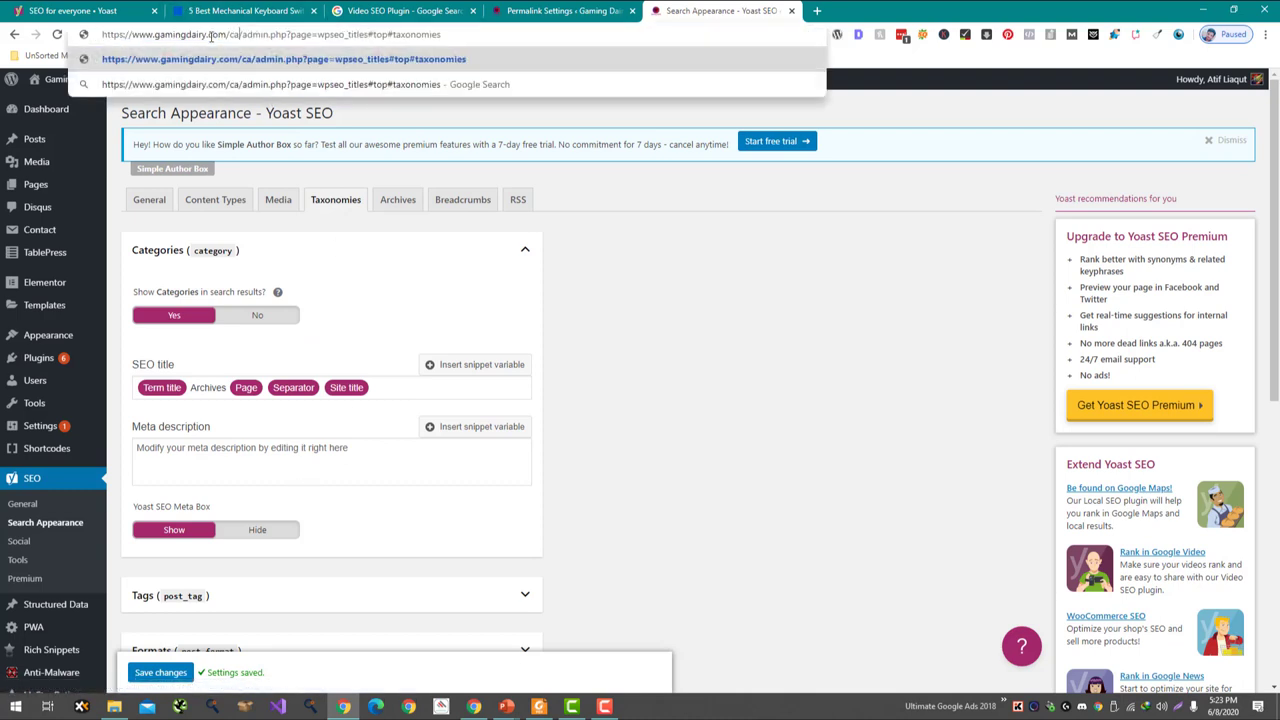
pyautogui.write('ory')
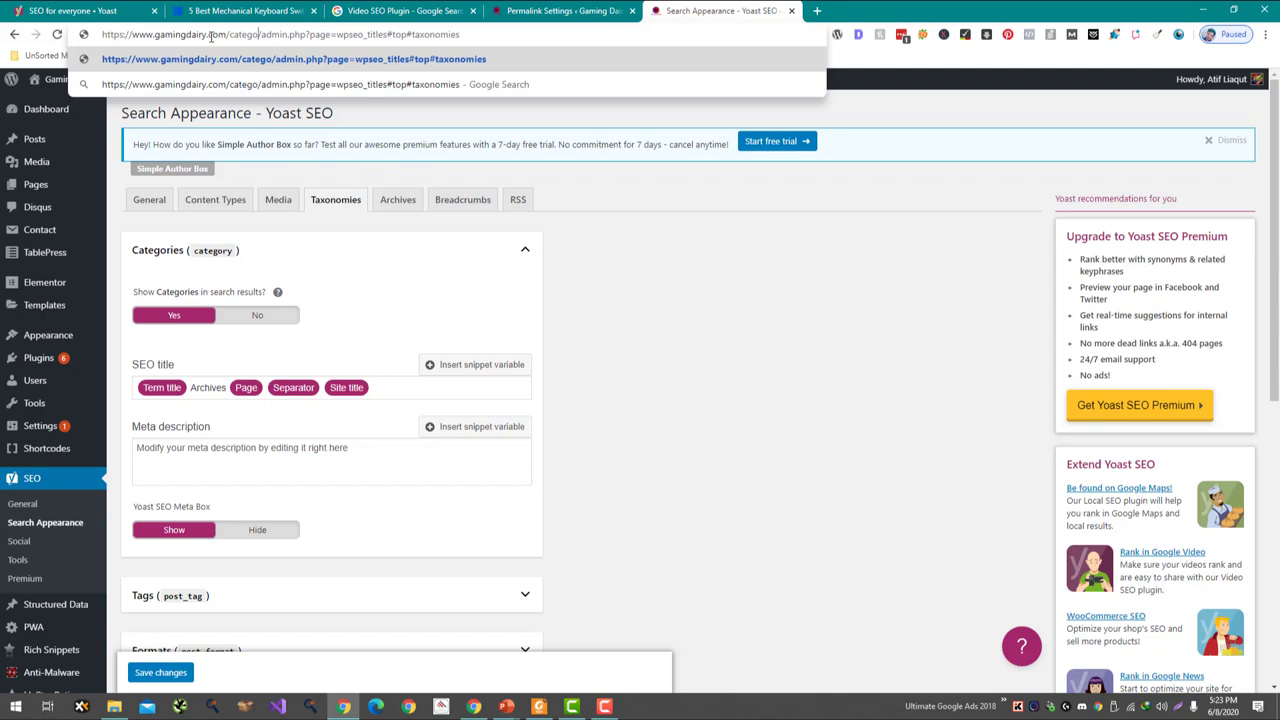
pyautogui.click(634, 320)
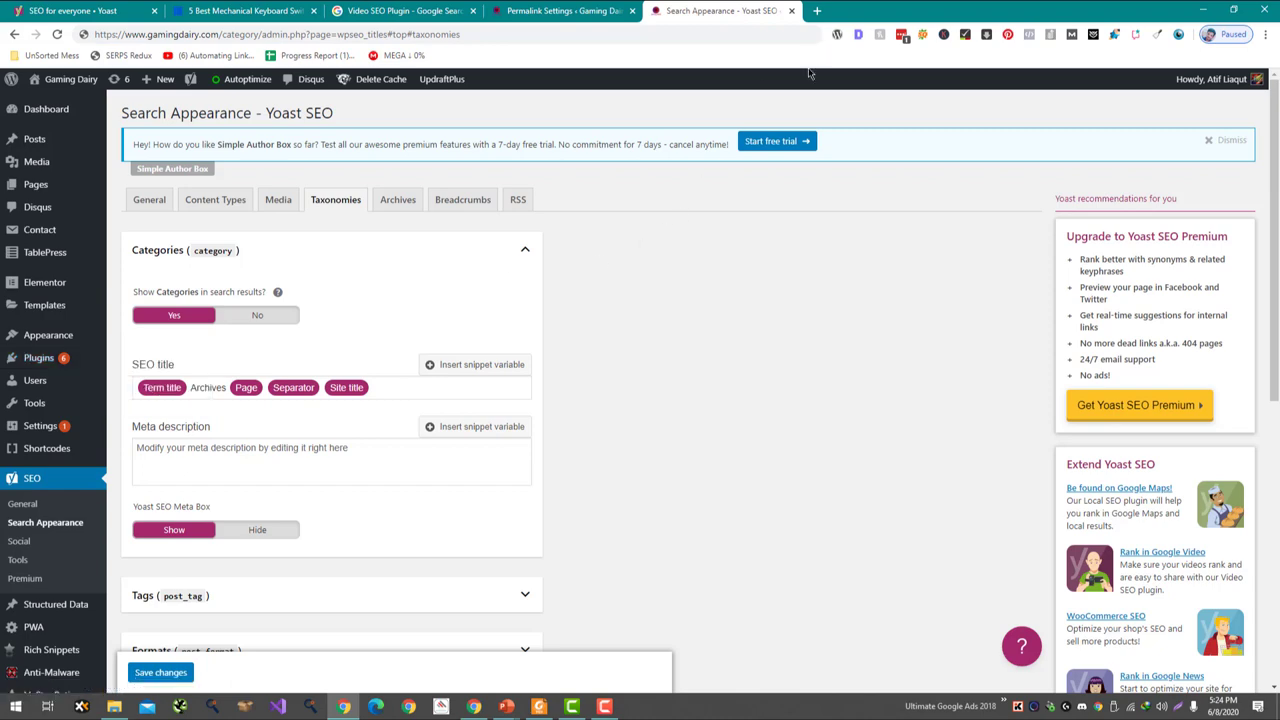
# Step: Search Google for "enhanced category pages" in a new tab
pyautogui.hotkey('ctrl', 't')
pyautogui.write('en')
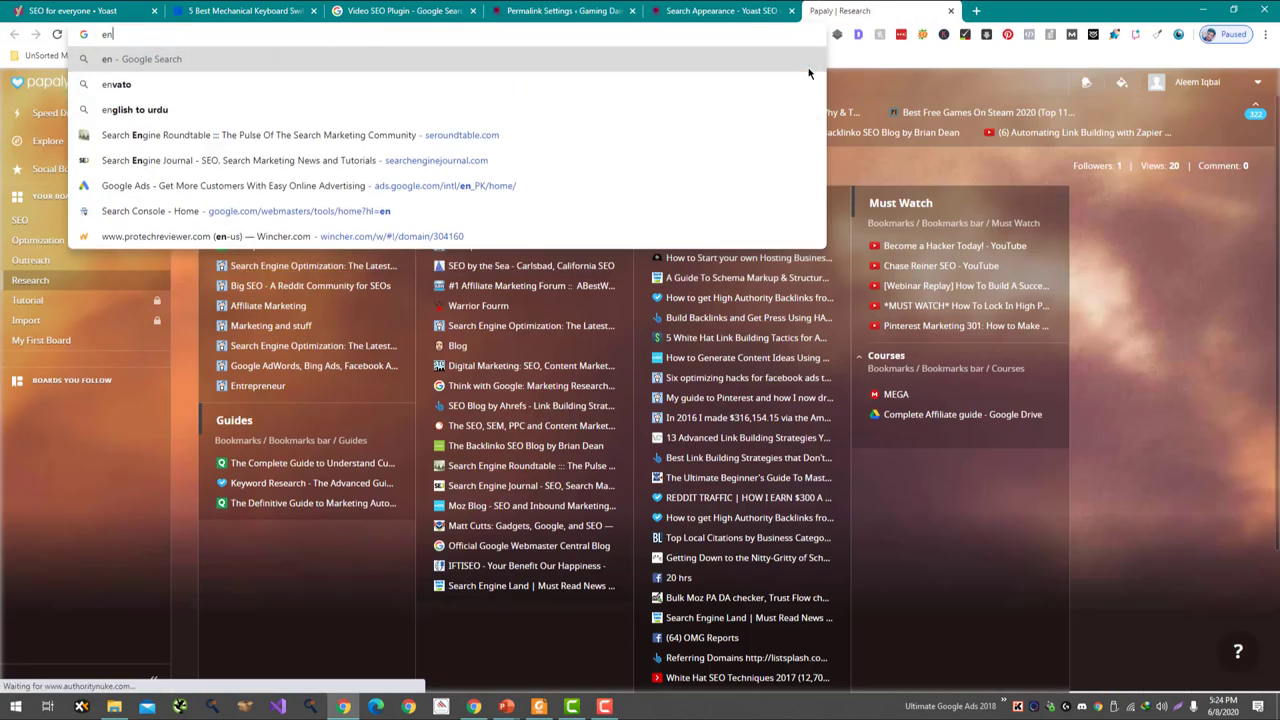
pyautogui.write('hanced category')
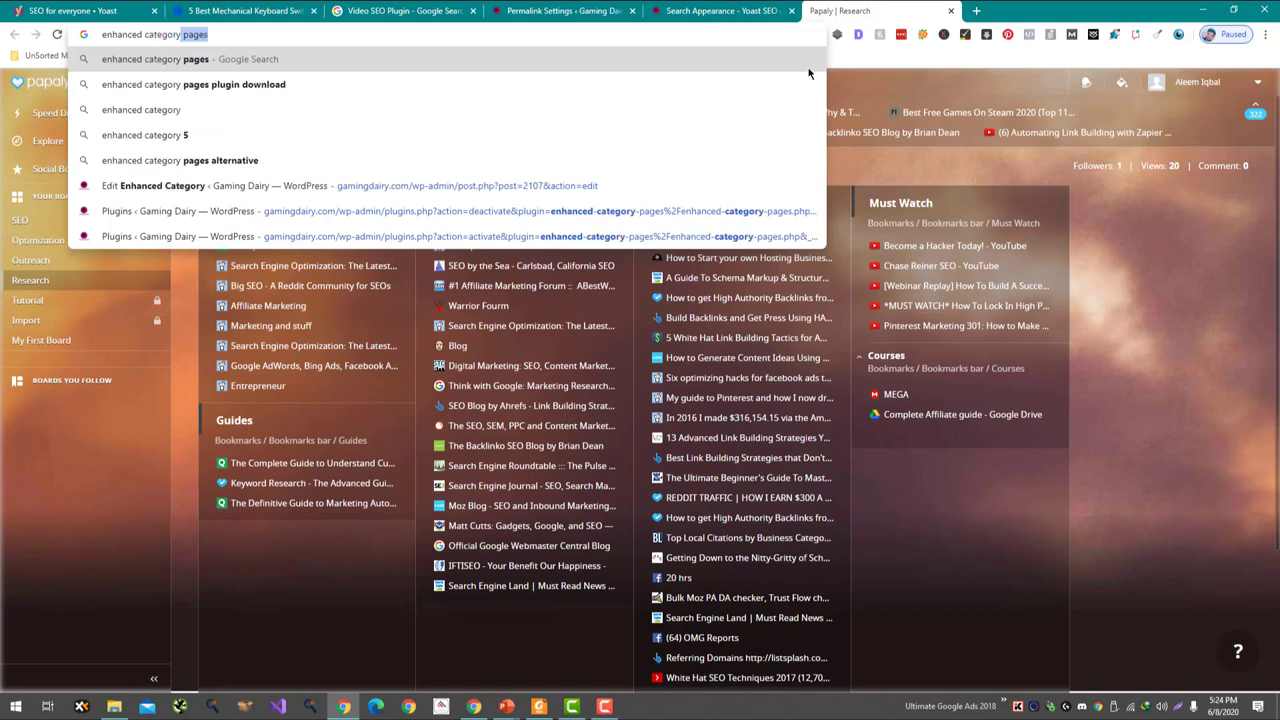
pyautogui.press('Return')
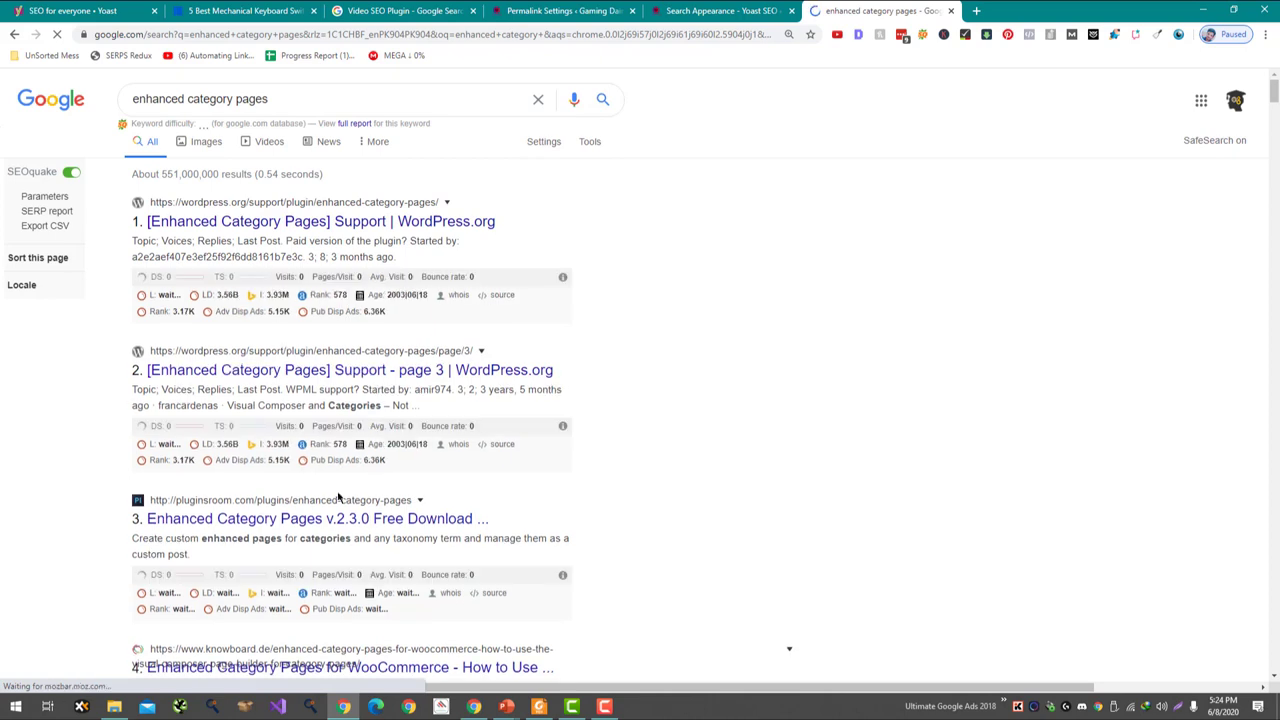
# Step: Download the Enhanced Category Pages plugin zip from pluginsroom.com, adding the duplicate with a numbered file name
pyautogui.click(350, 497)
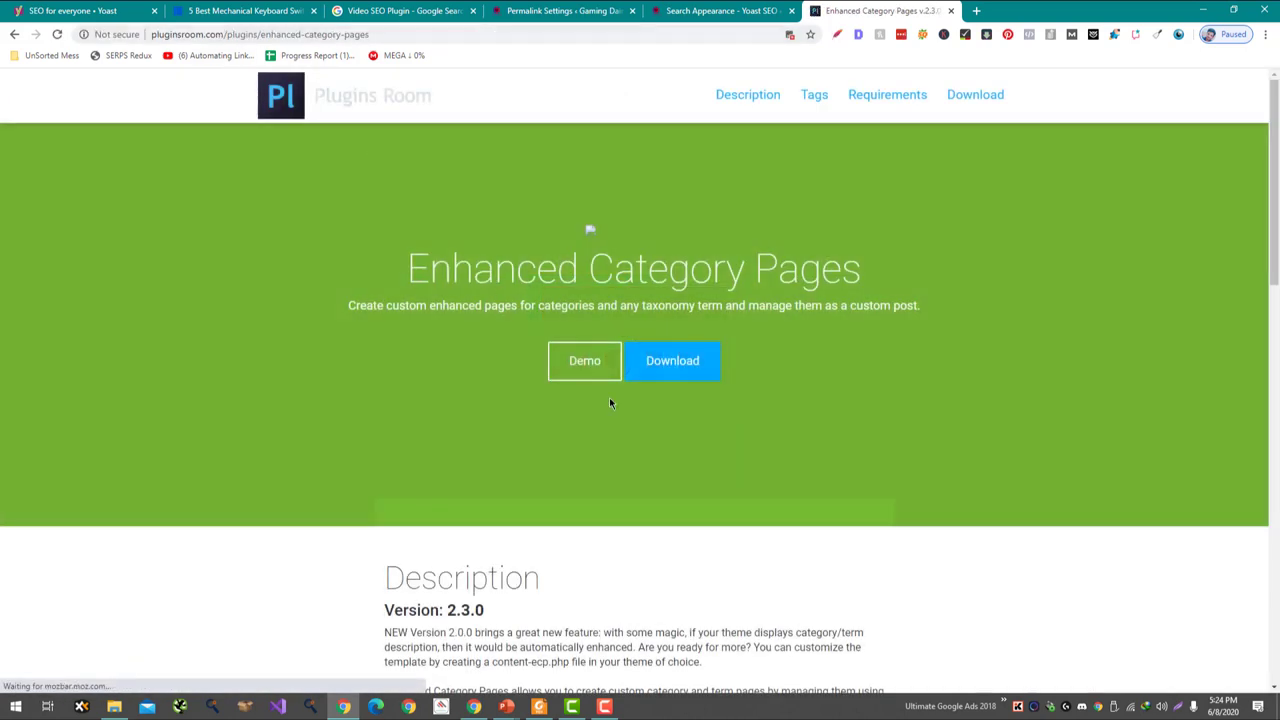
pyautogui.click(675, 370)
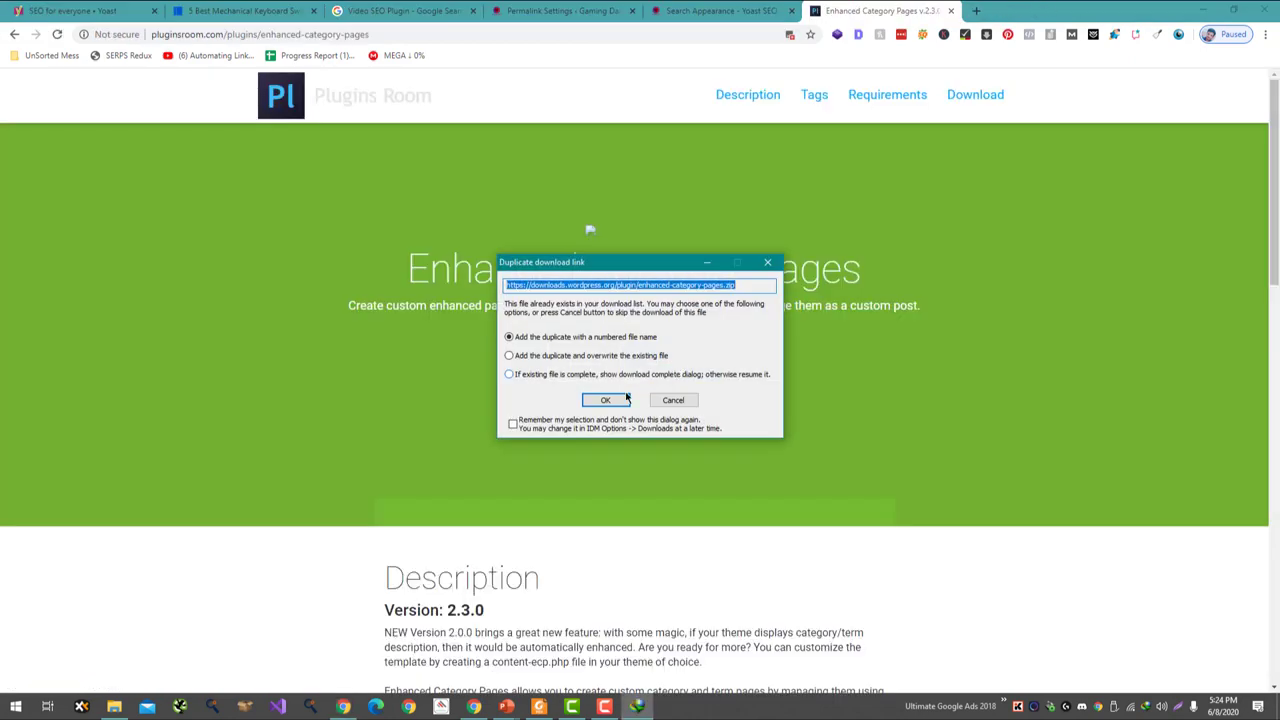
pyautogui.click(627, 399)
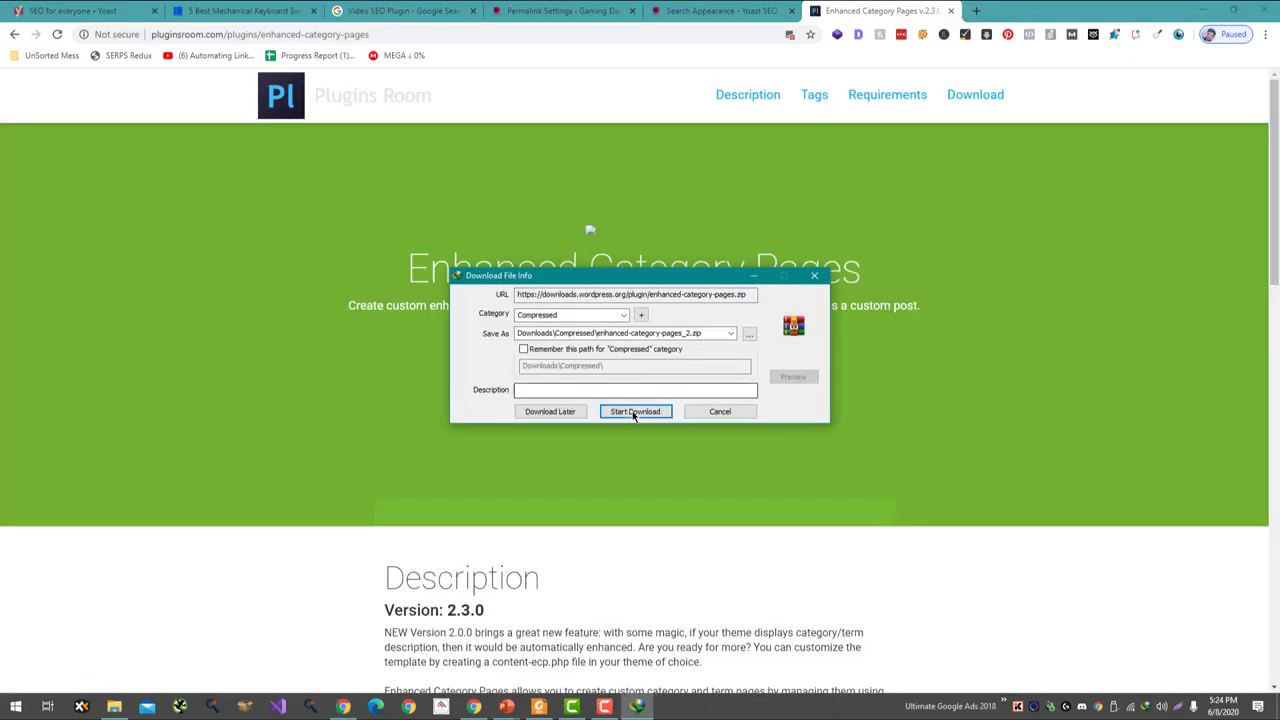
pyautogui.click(634, 411)
pyautogui.click(753, 395)
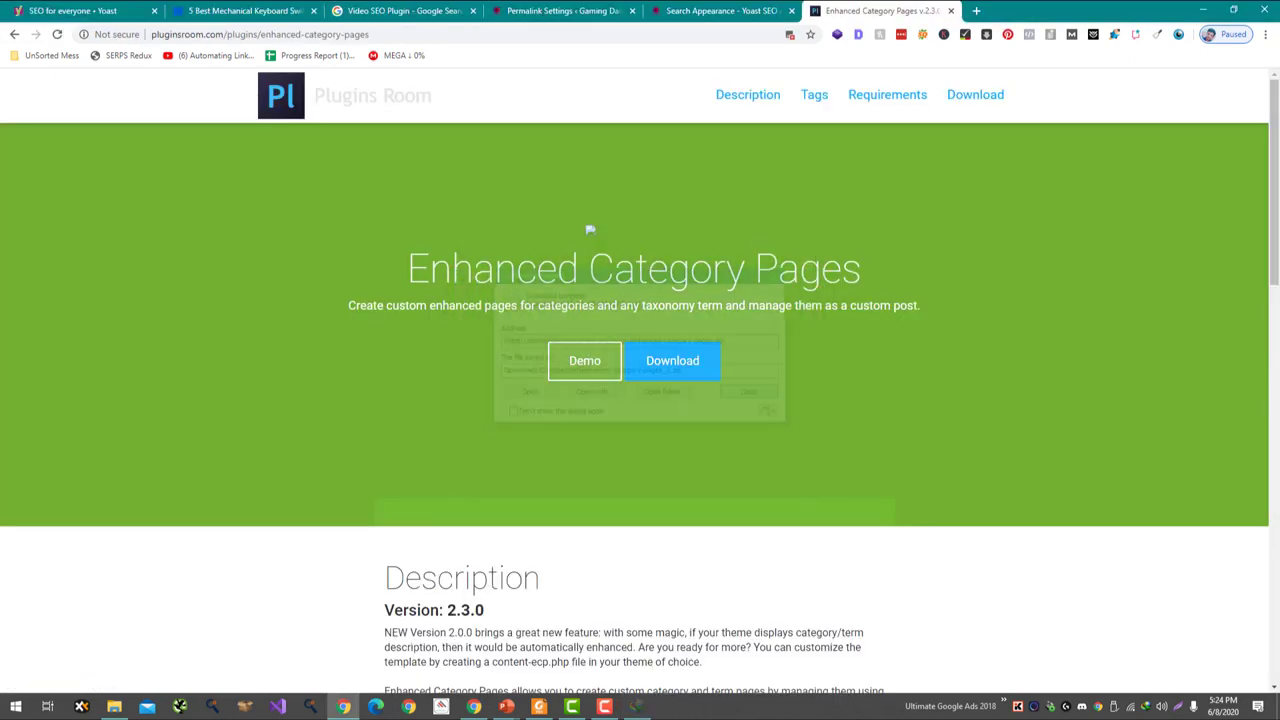
# Step: Upload enhanced-category-pages.zip from the Compressed downloads folder as a new plugin on the Gaming Dairy site and install it
pyautogui.click(562, 10)
pyautogui.moveTo(60, 357)
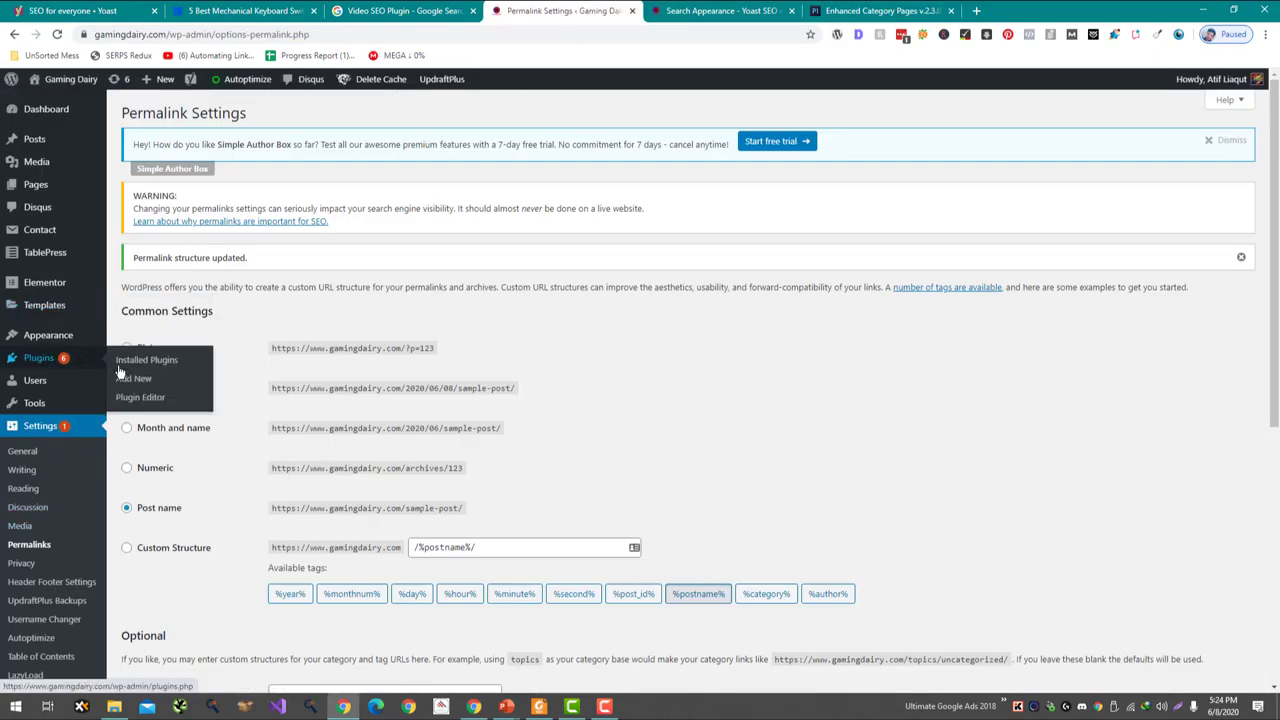
pyautogui.click(148, 380)
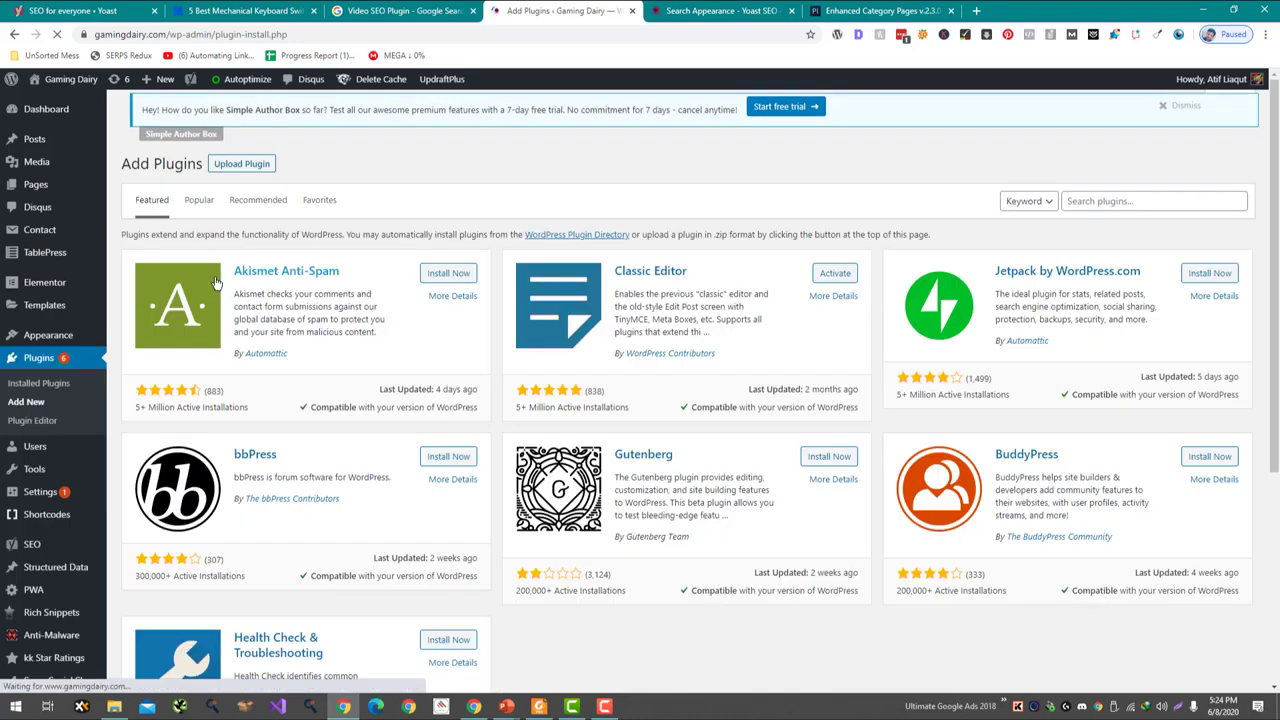
pyautogui.click(243, 115)
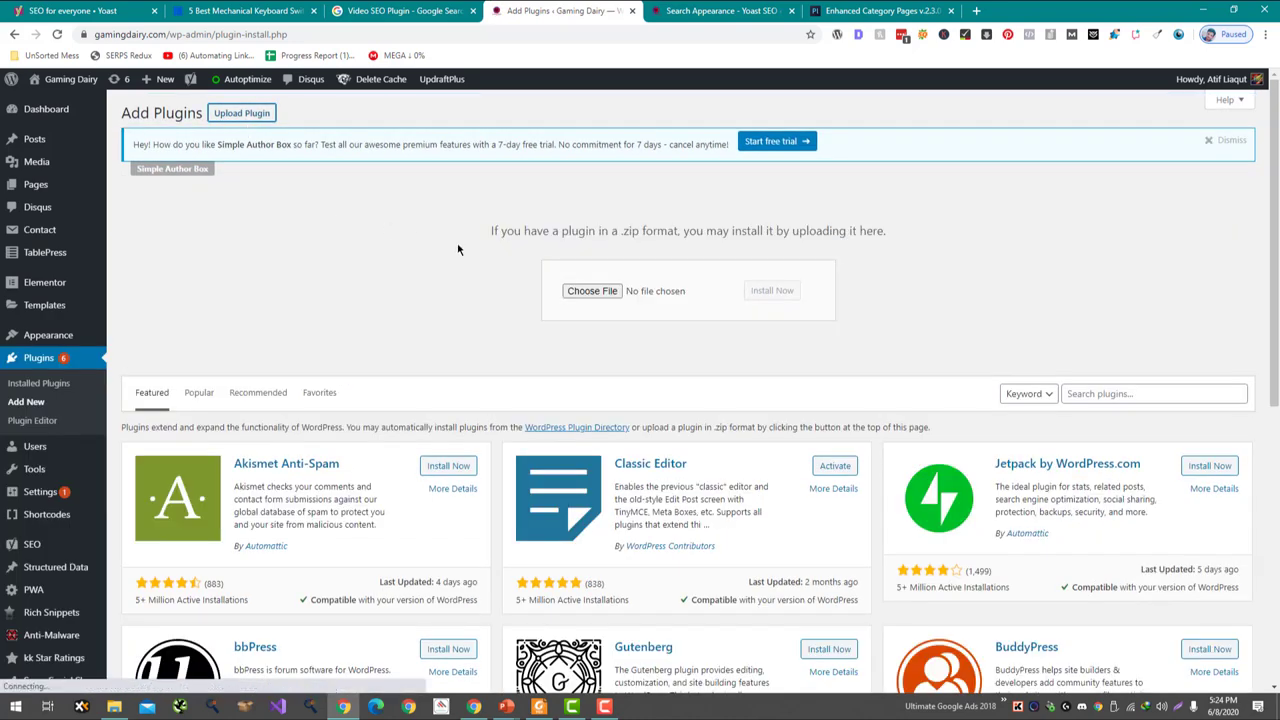
pyautogui.click(605, 290)
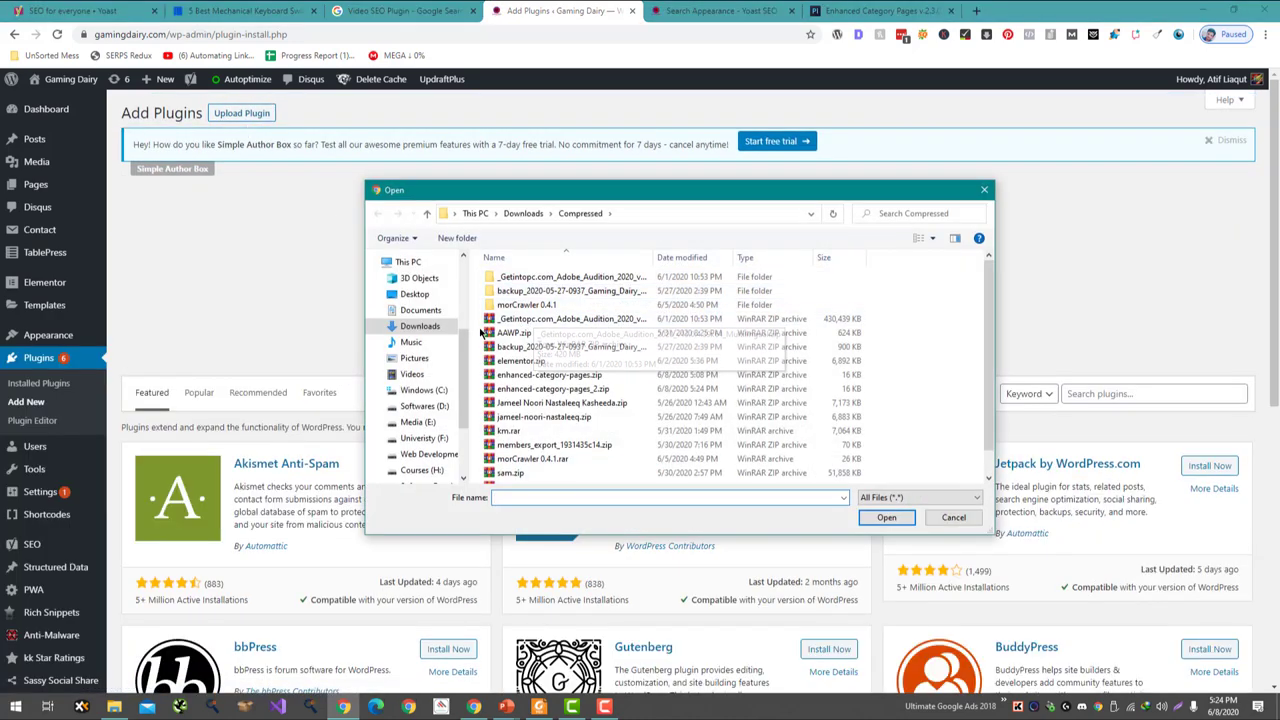
pyautogui.scroll(-1, 555, 415)
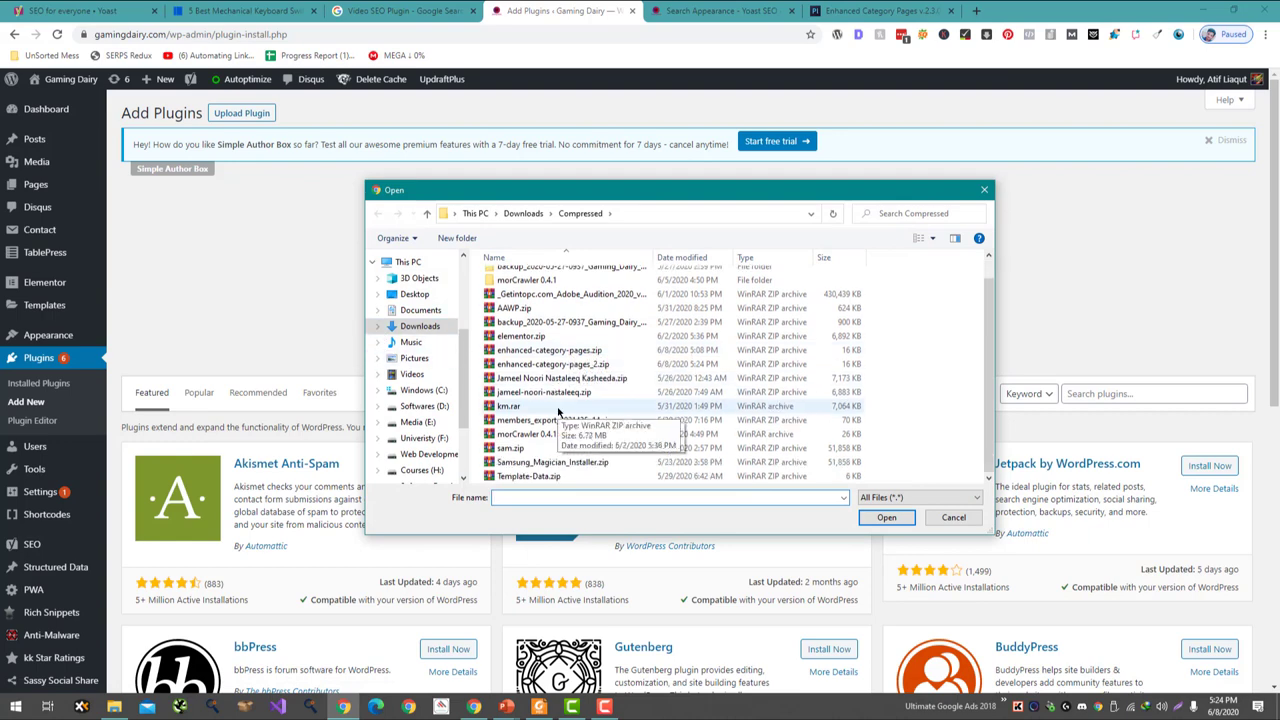
pyautogui.doubleClick(550, 350)
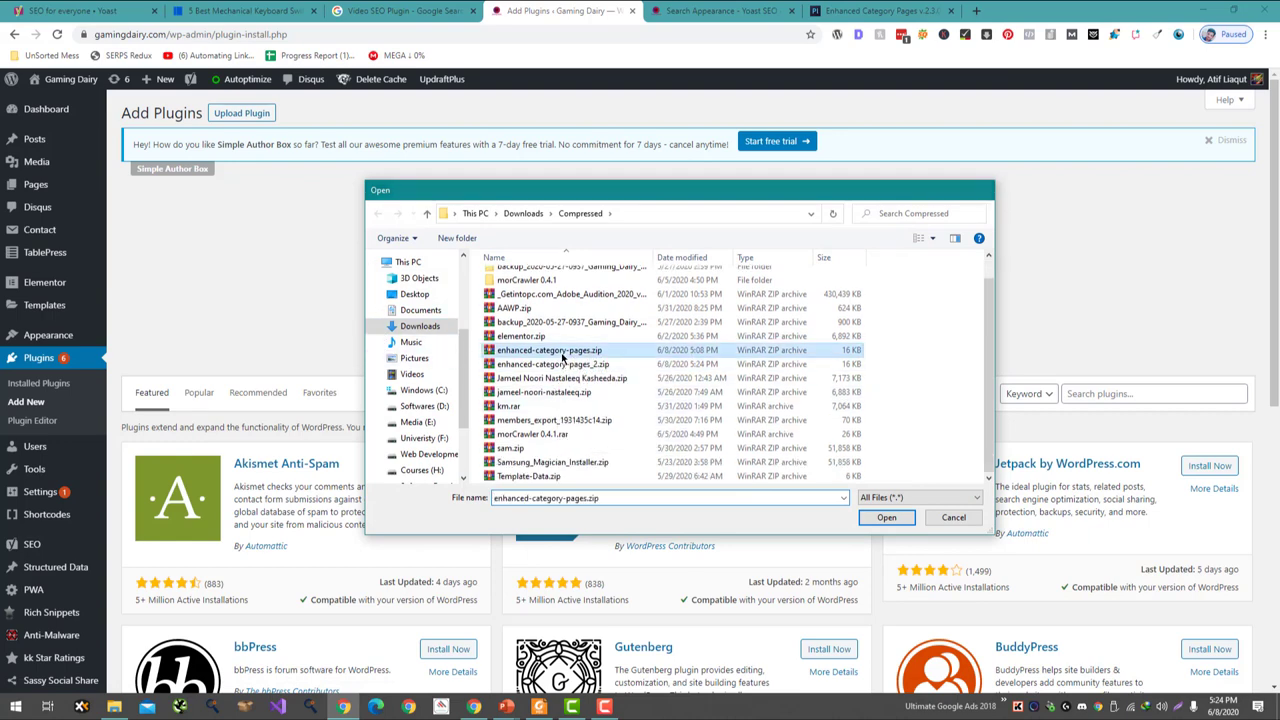
pyautogui.click(768, 292)
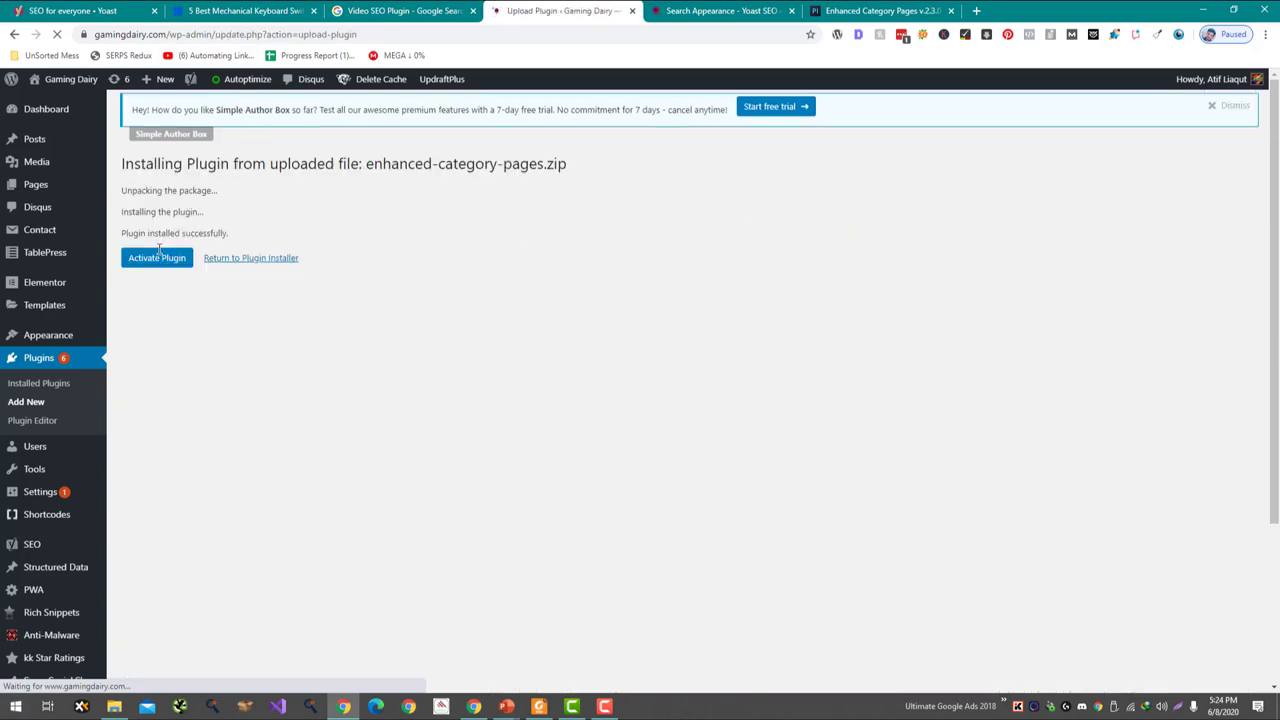
# Step: Activate the installed Enhanced Category Pages plugin and open the site's post categories
pyautogui.click(158, 258)
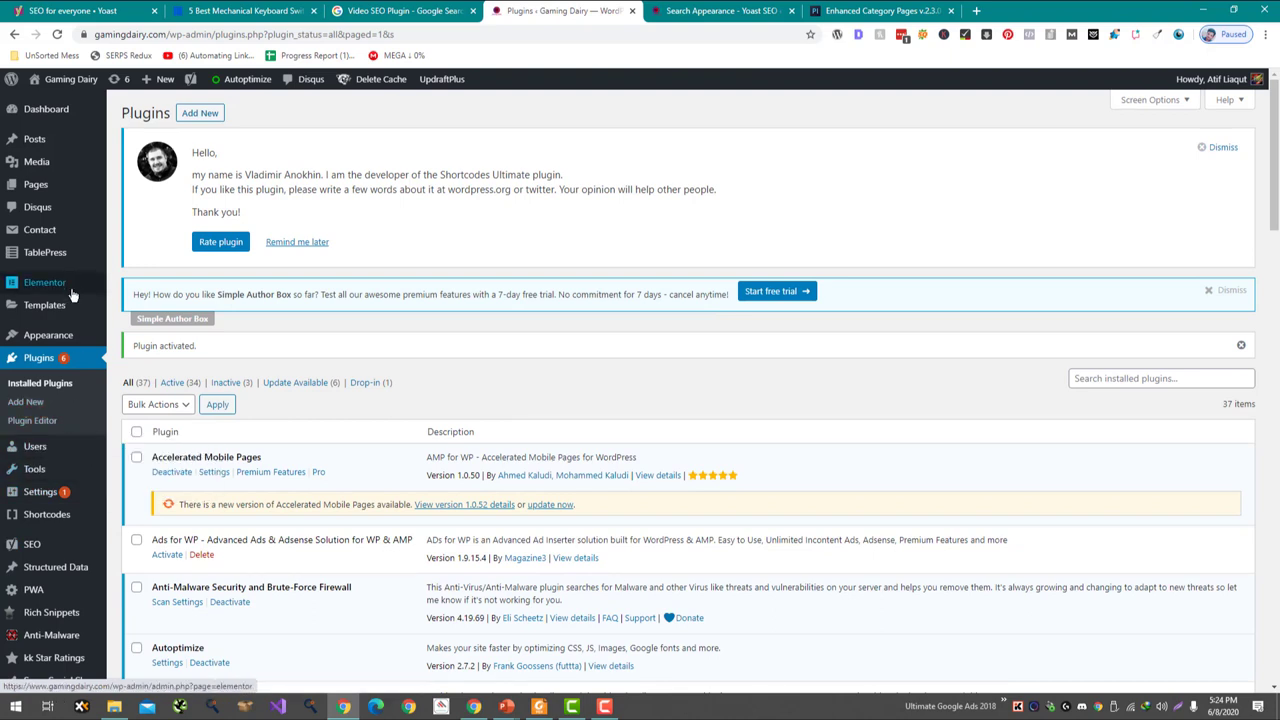
pyautogui.moveTo(73, 341)
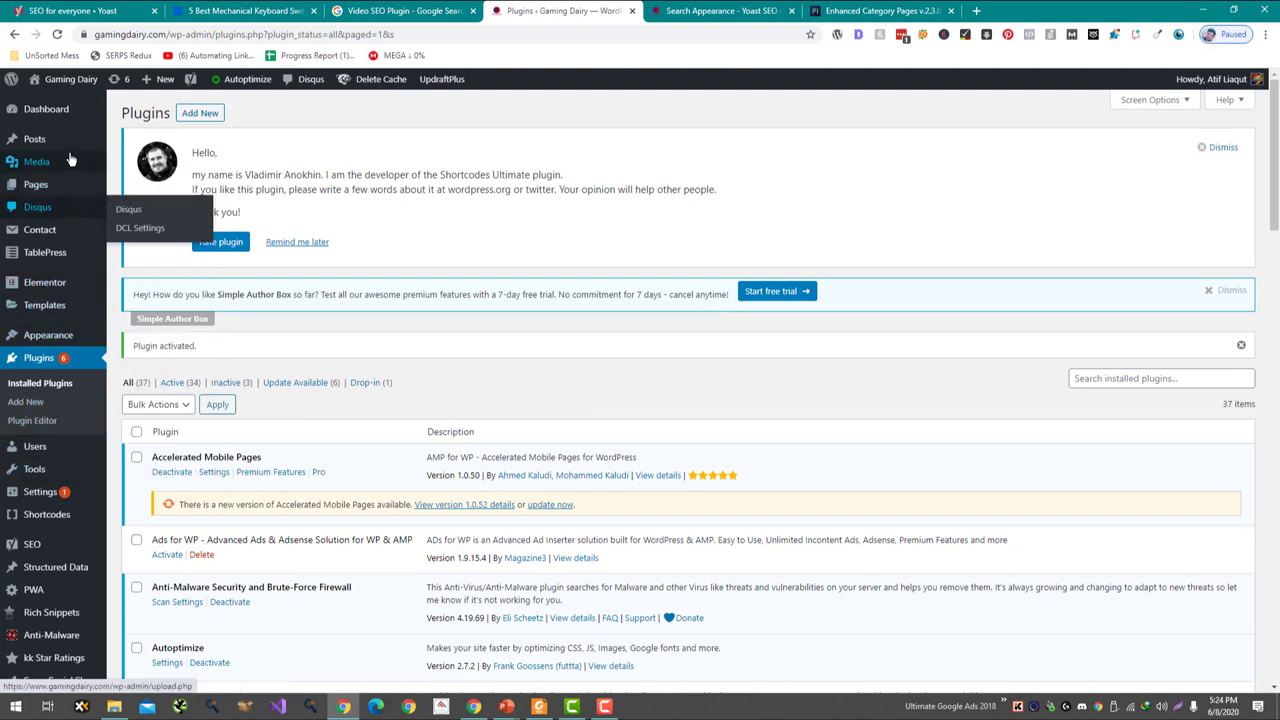
pyautogui.moveTo(77, 138)
pyautogui.click(141, 178)
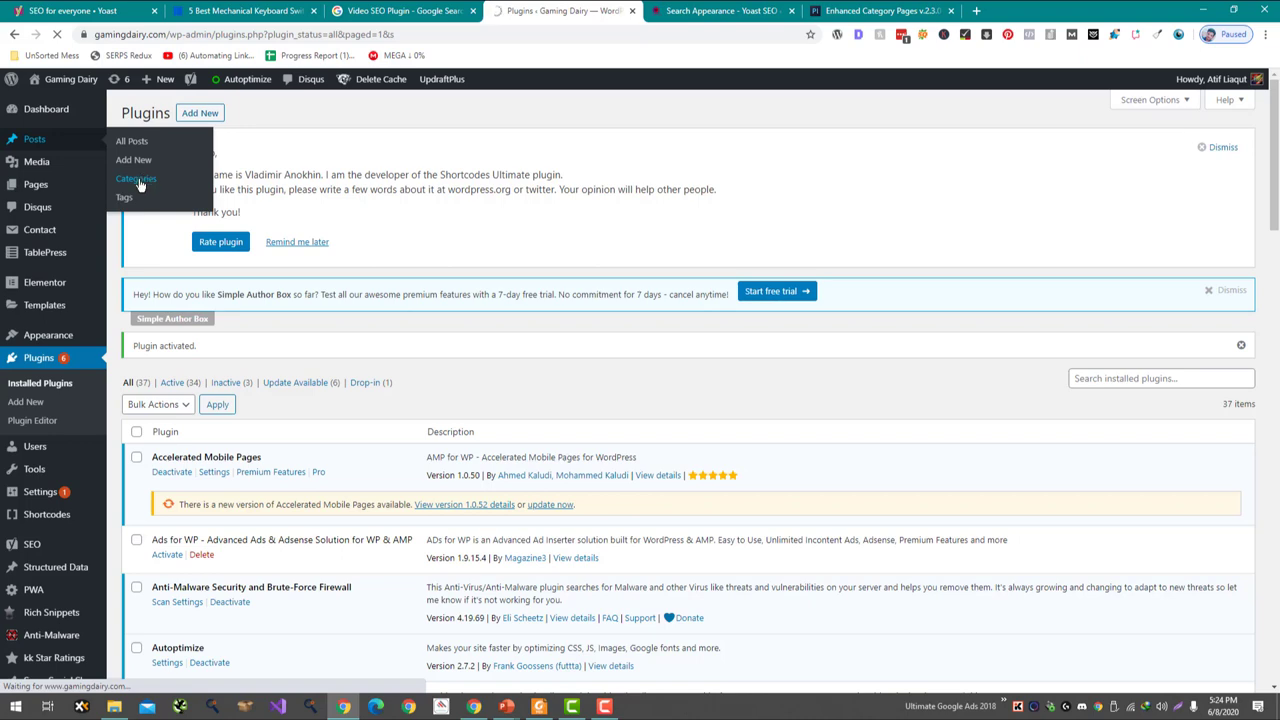
# Step: Add a new category named "motherboard" with Gaming as its parent category
pyautogui.scroll(-2, 423, 391)
pyautogui.scroll(1, 440, 390)
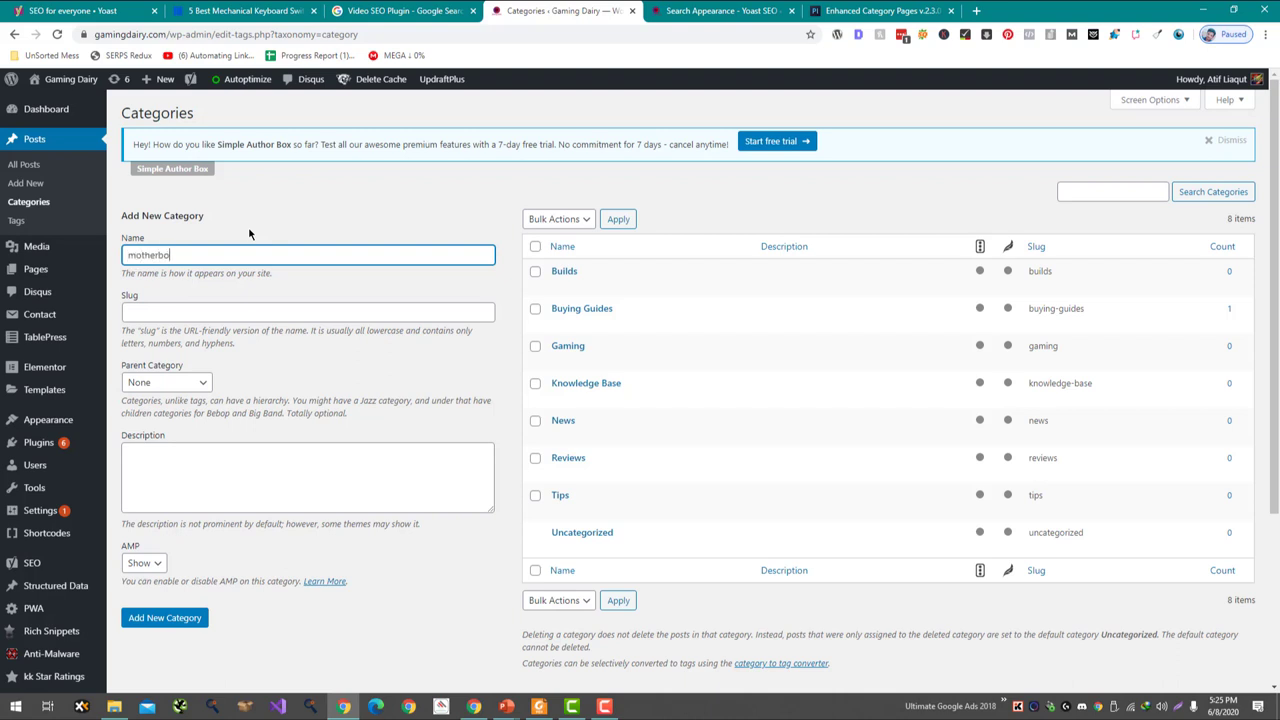
pyautogui.click(166, 380)
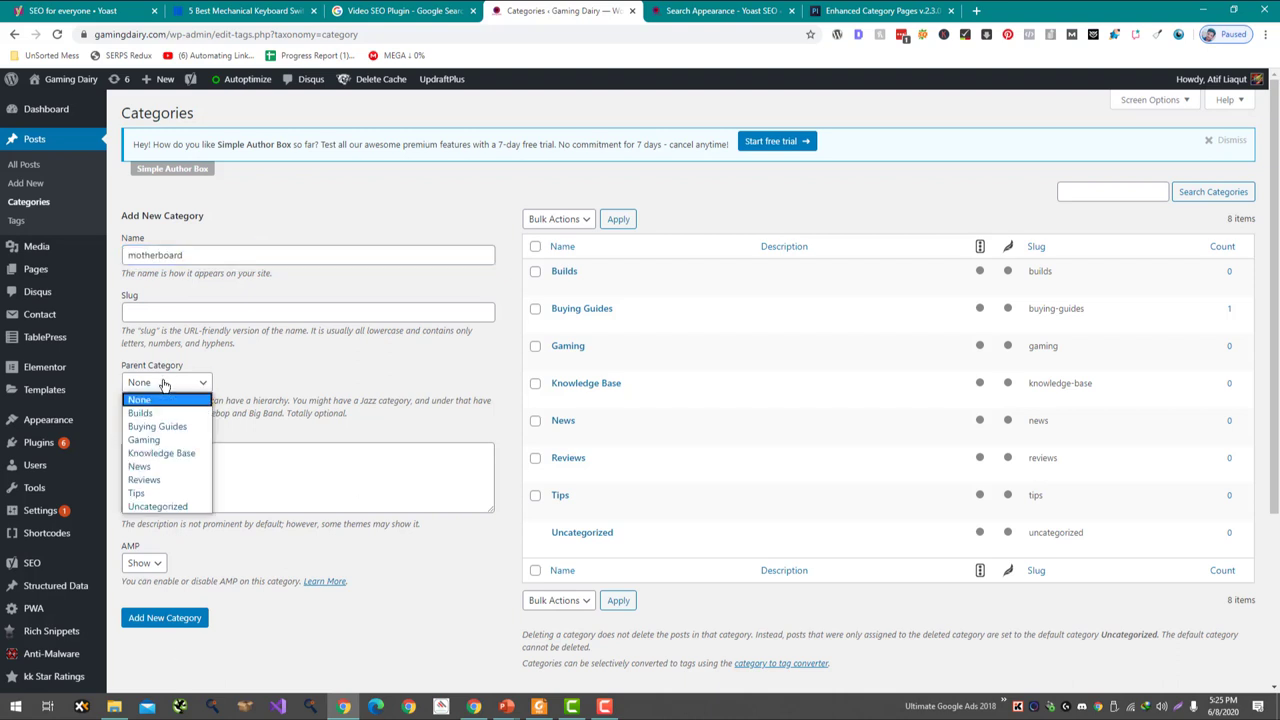
pyautogui.click(145, 440)
pyautogui.click(158, 620)
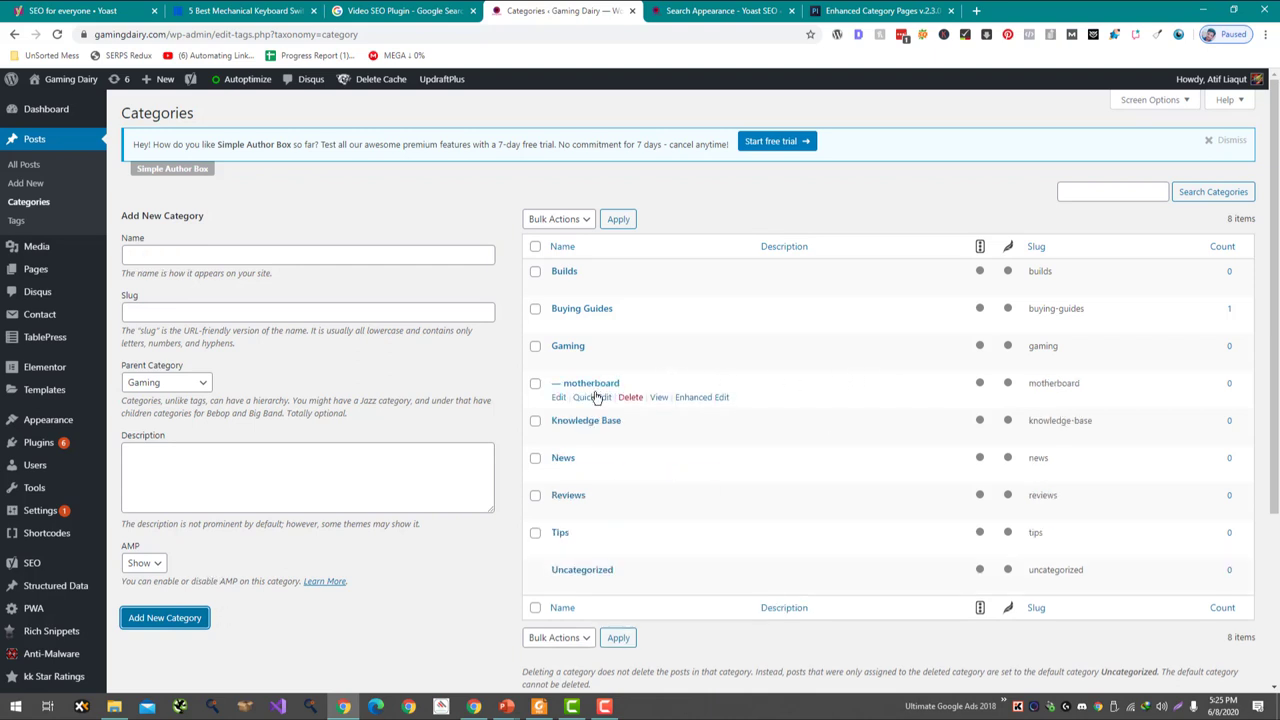
# Step: Rename the motherboard category to "Motherboard" through Quick Edit and open it in Enhanced Edit
pyautogui.click(586, 397)
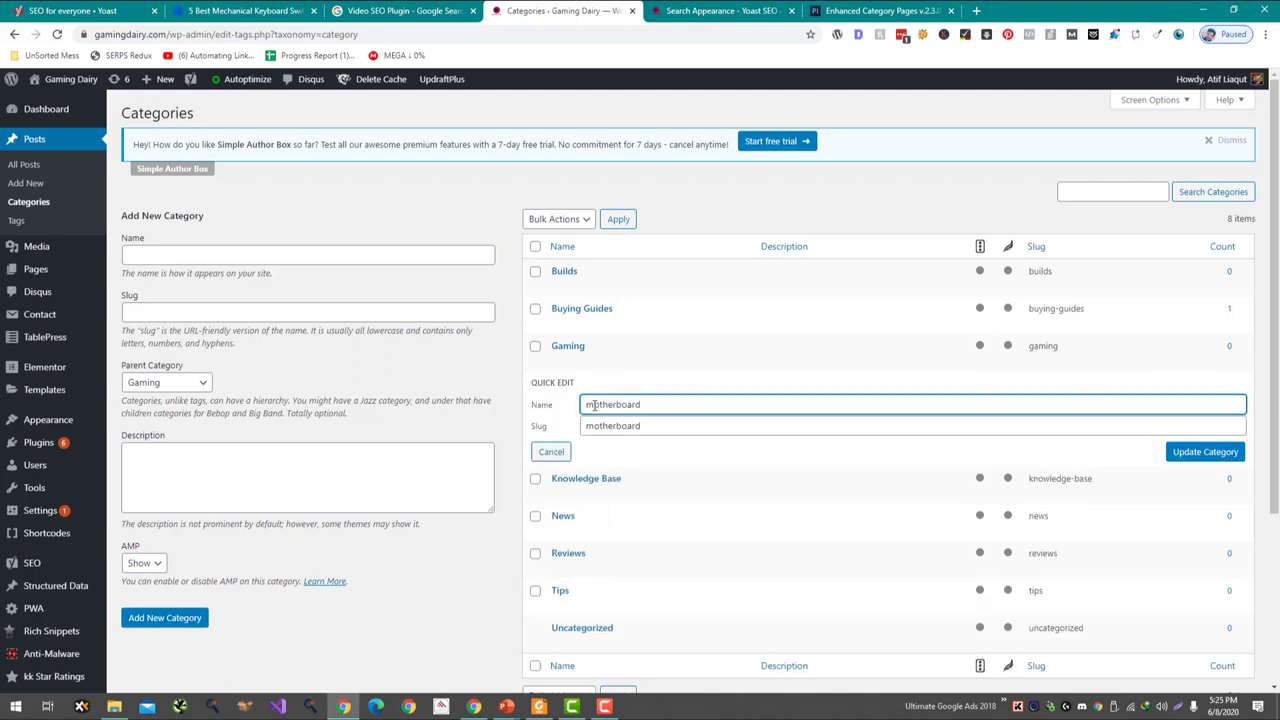
pyautogui.write('M')
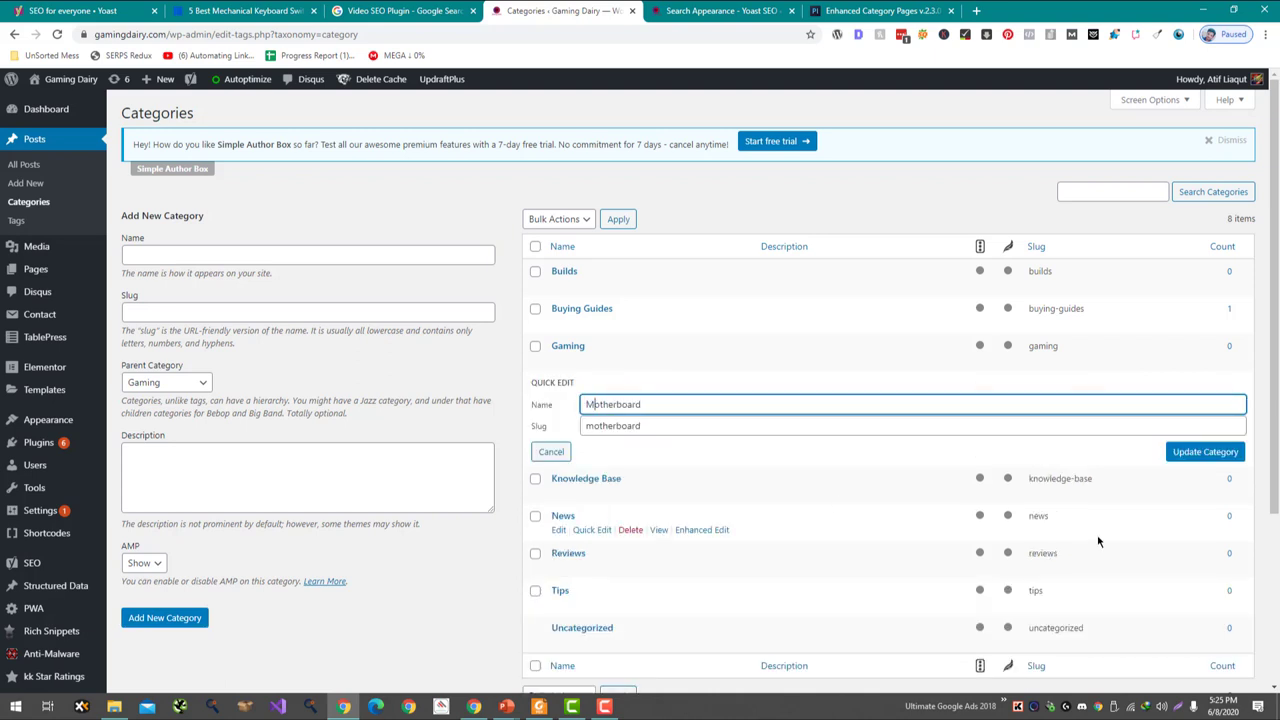
pyautogui.click(1169, 453)
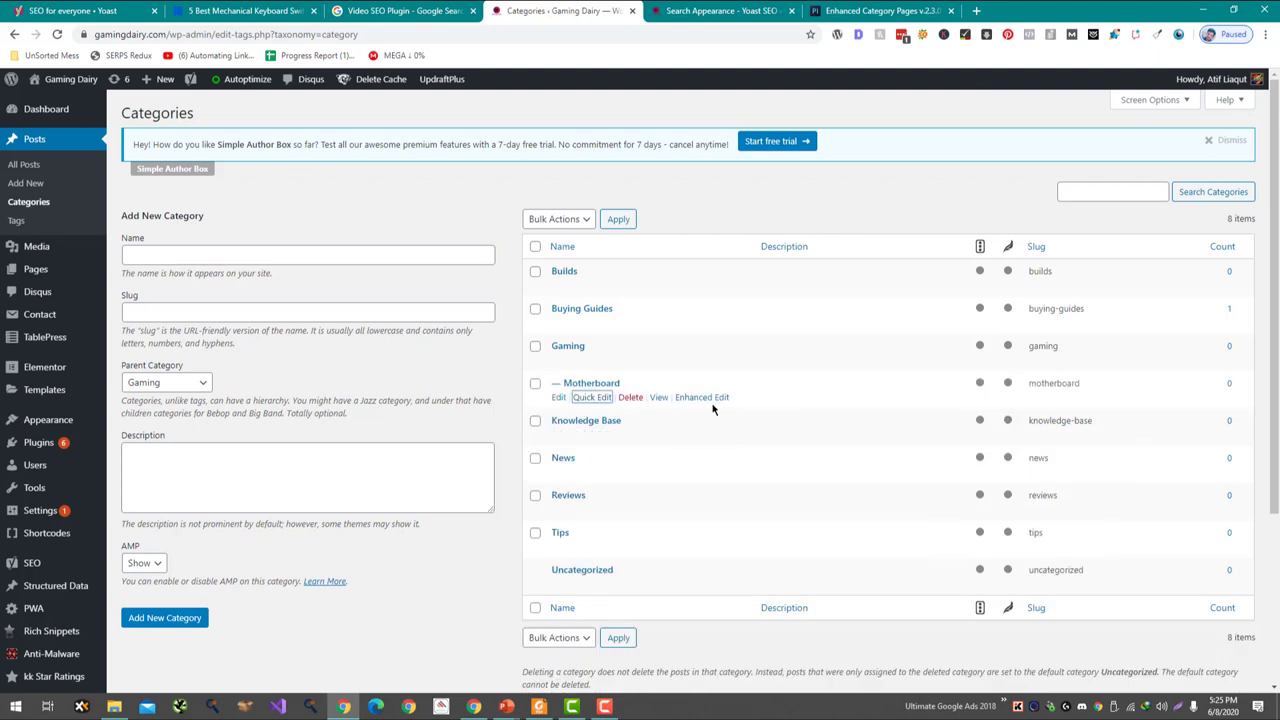
pyautogui.click(713, 405)
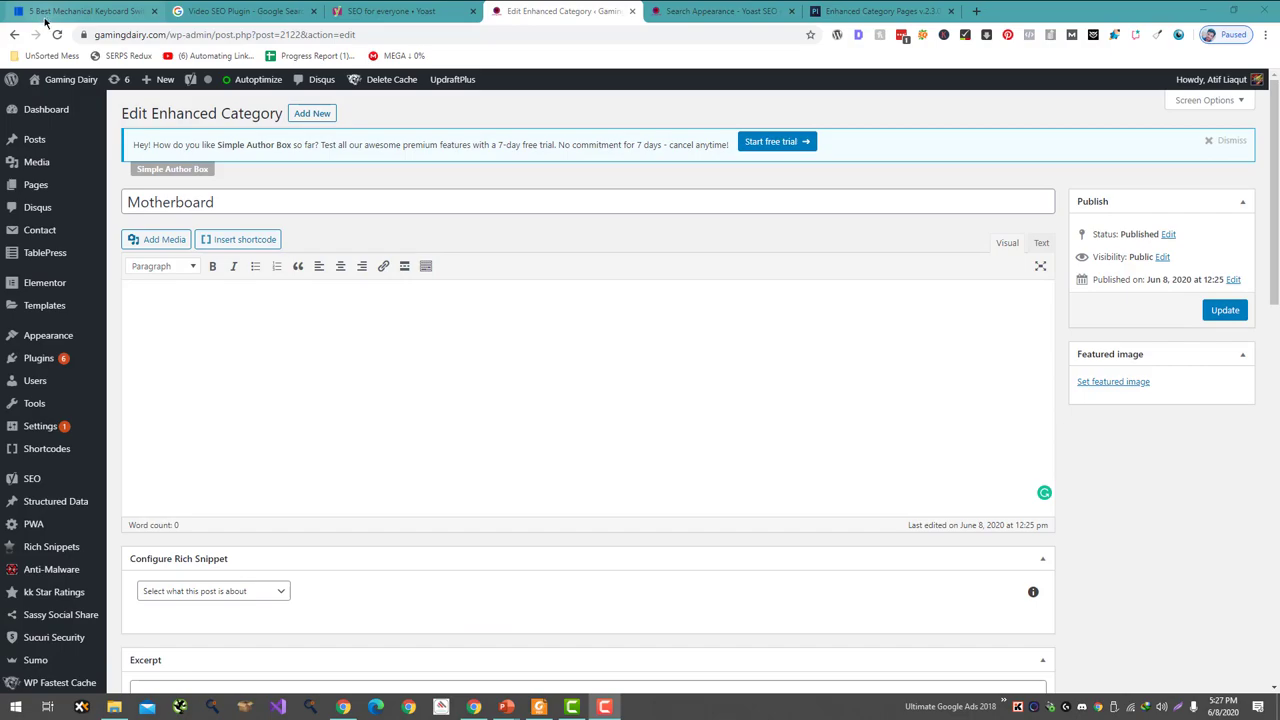
# Step: Copy the body of the Best Mechanical Keyboard Switches for Gaming article from premiumbuilds.com
pyautogui.click(45, 15)
pyautogui.scroll(-5, 240, 265)
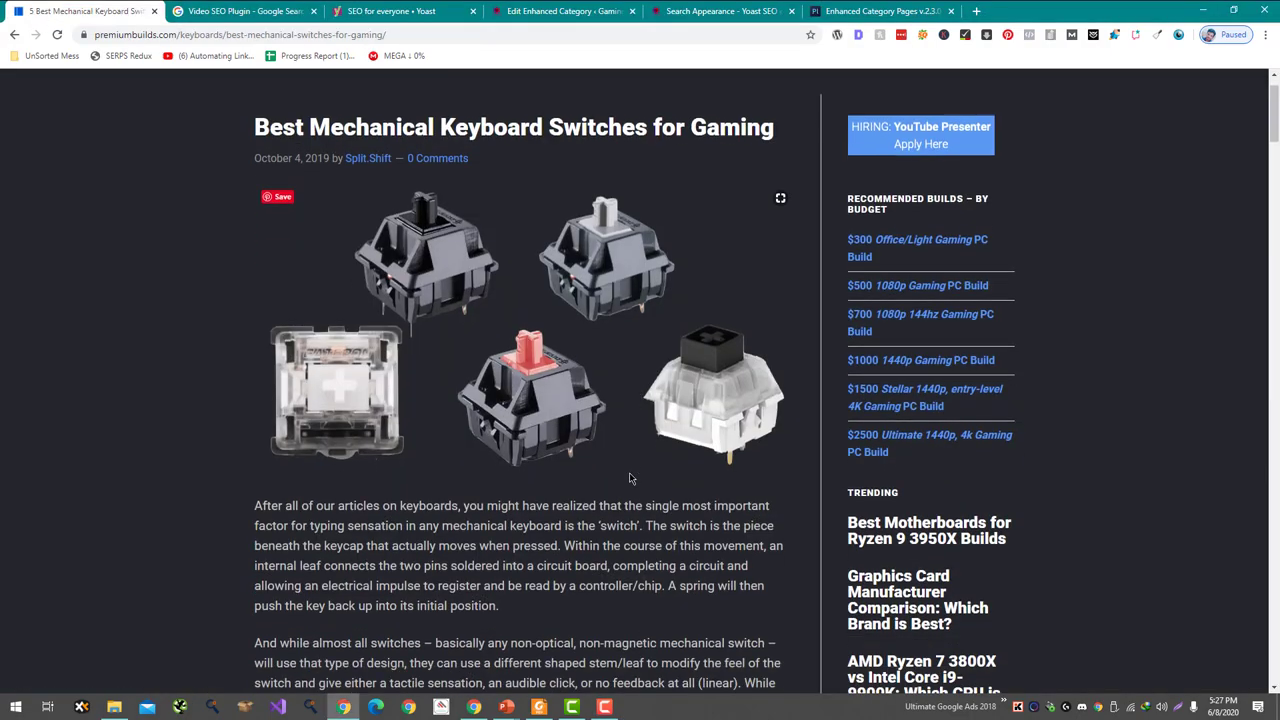
pyautogui.moveTo(256, 238); pyautogui.dragTo(576, 466)
pyautogui.scroll(-15, 420, 575)
pyautogui.scroll(-20, 575, 576)
pyautogui.scroll(-15, 592, 571)
# Step: Paste the copied article into the Motherboard enhanced category's content and update the category page
pyautogui.click(564, 10)
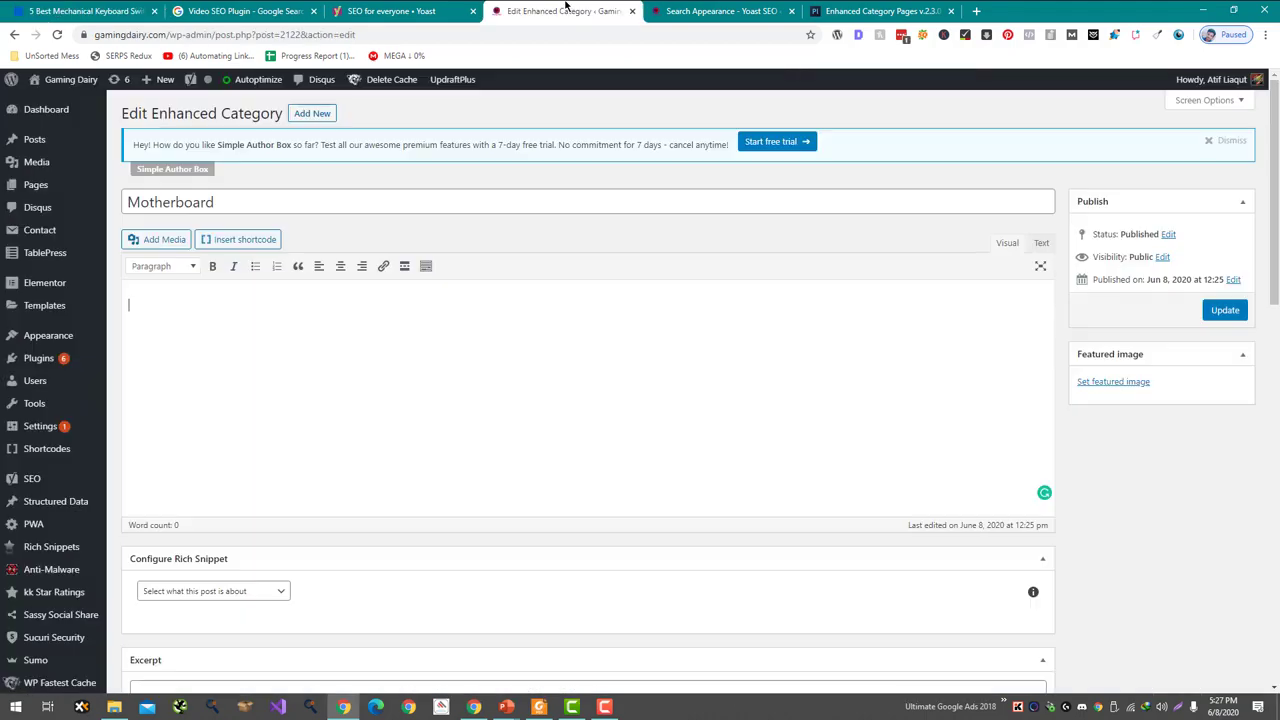
pyautogui.hotkey('ctrl', 'v')
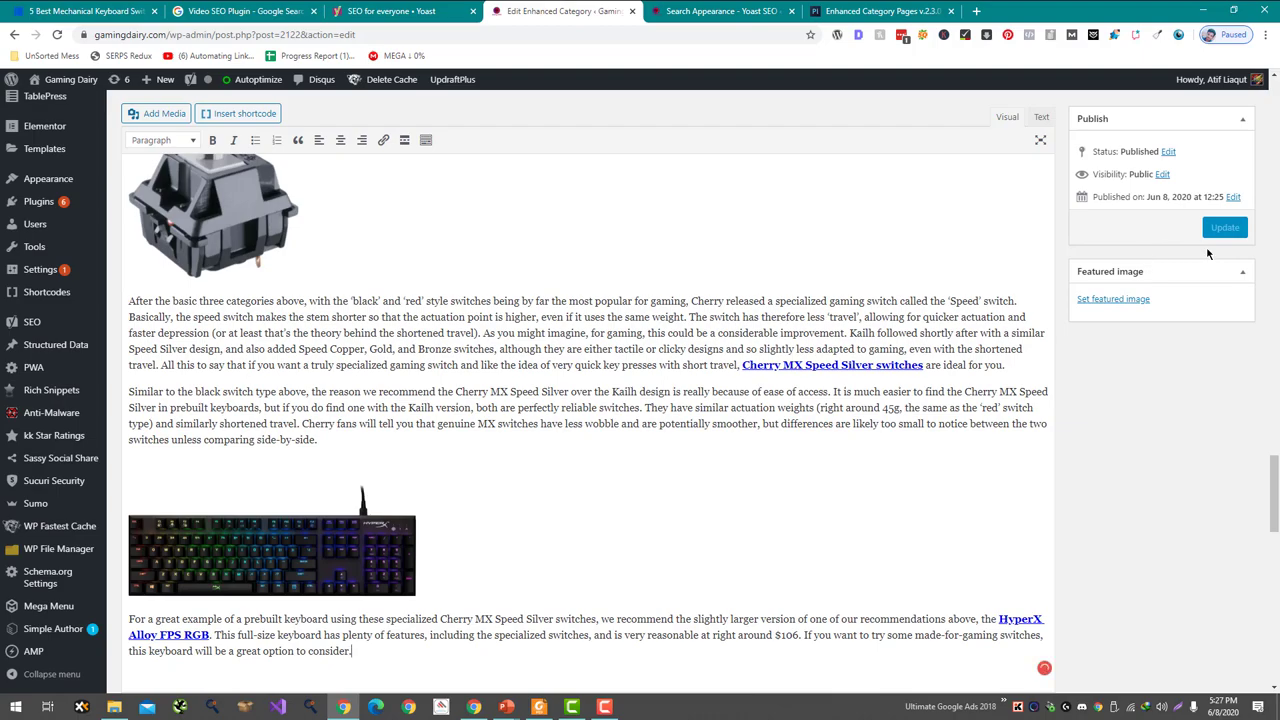
pyautogui.scroll(15, 1207, 253)
pyautogui.click(1225, 228)
pyautogui.scroll(20, 989, 247)
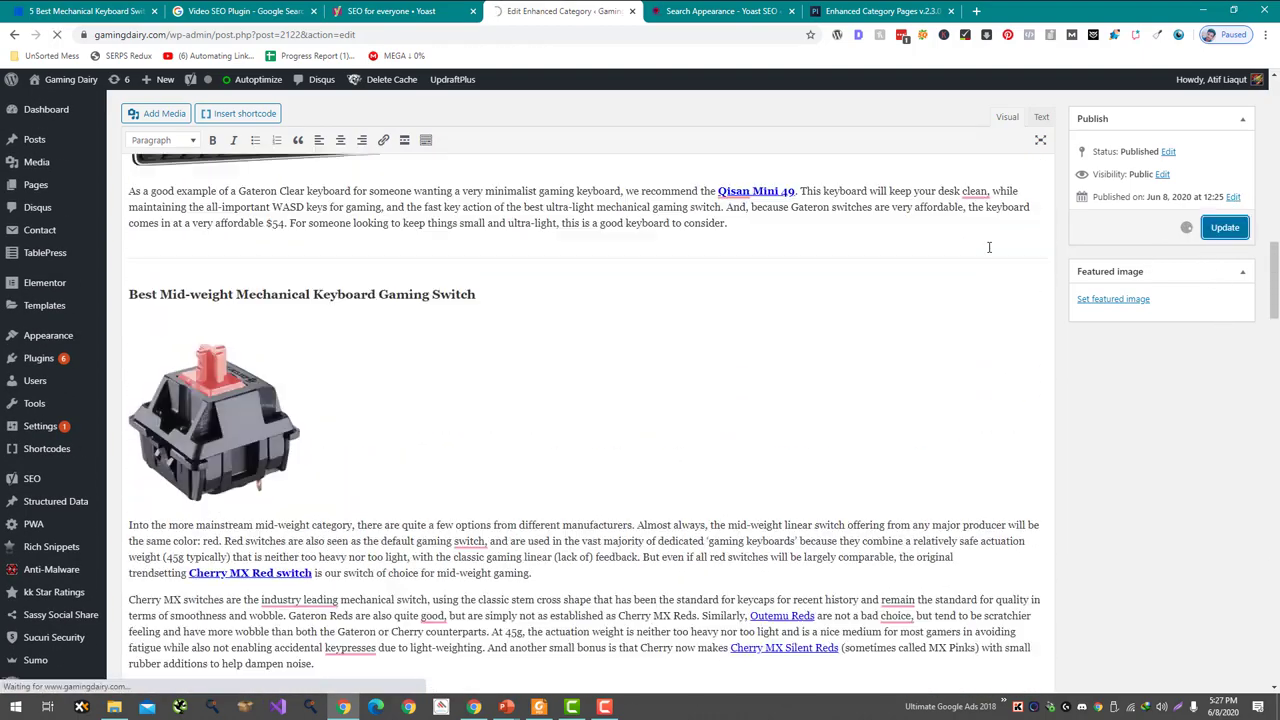
pyautogui.scroll(3, 989, 247)
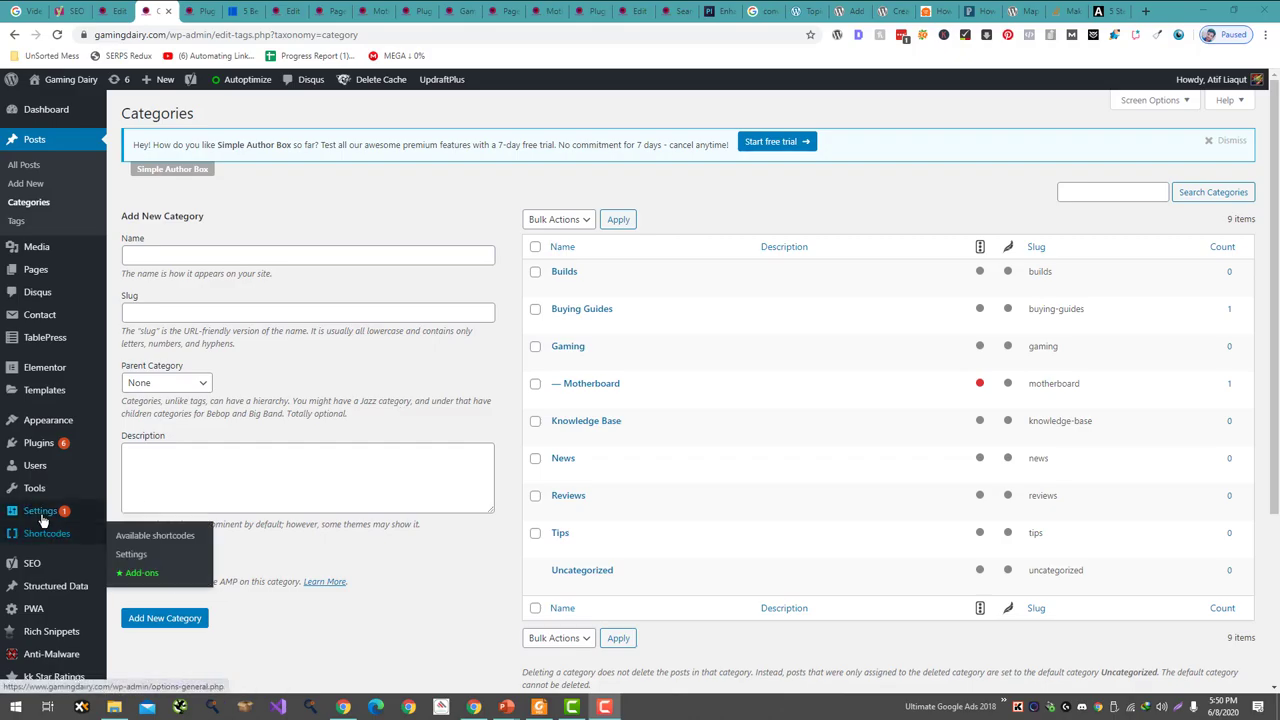
# Step: Set the site's custom permalink structure to /%category%/%postname%/ and save the changes
pyautogui.moveTo(40, 510)
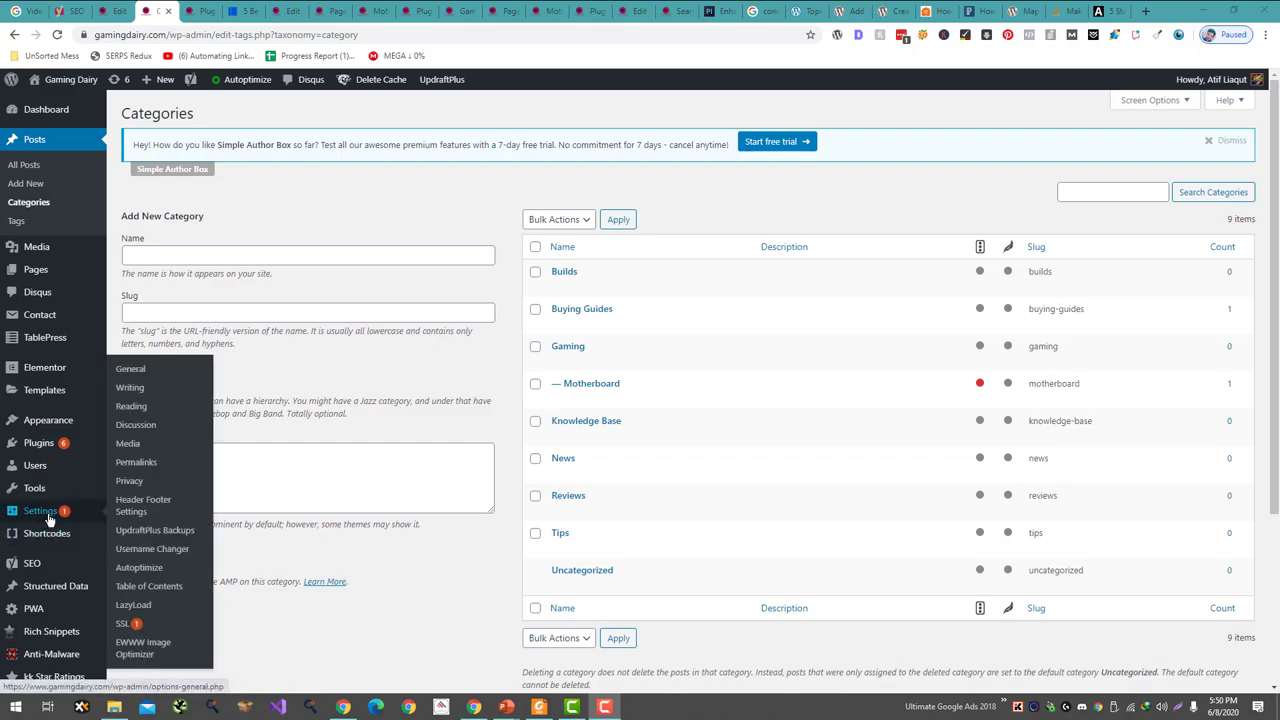
pyautogui.click(157, 466)
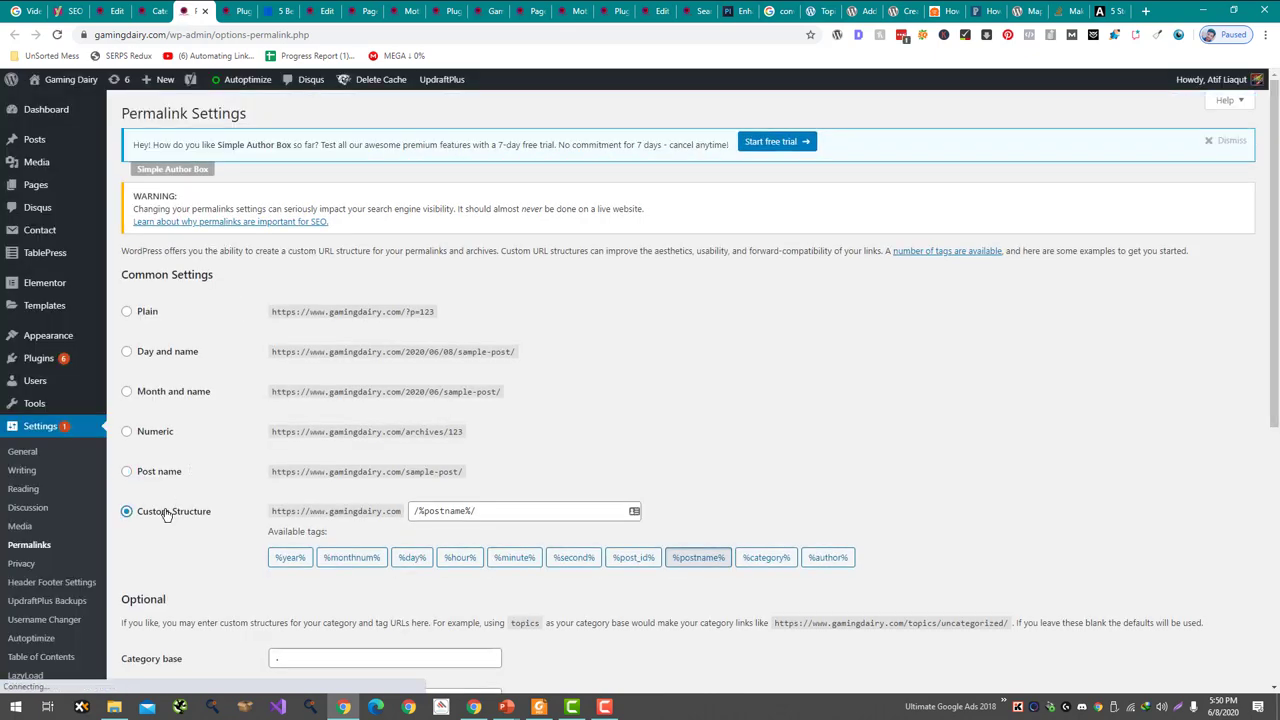
pyautogui.click(414, 512)
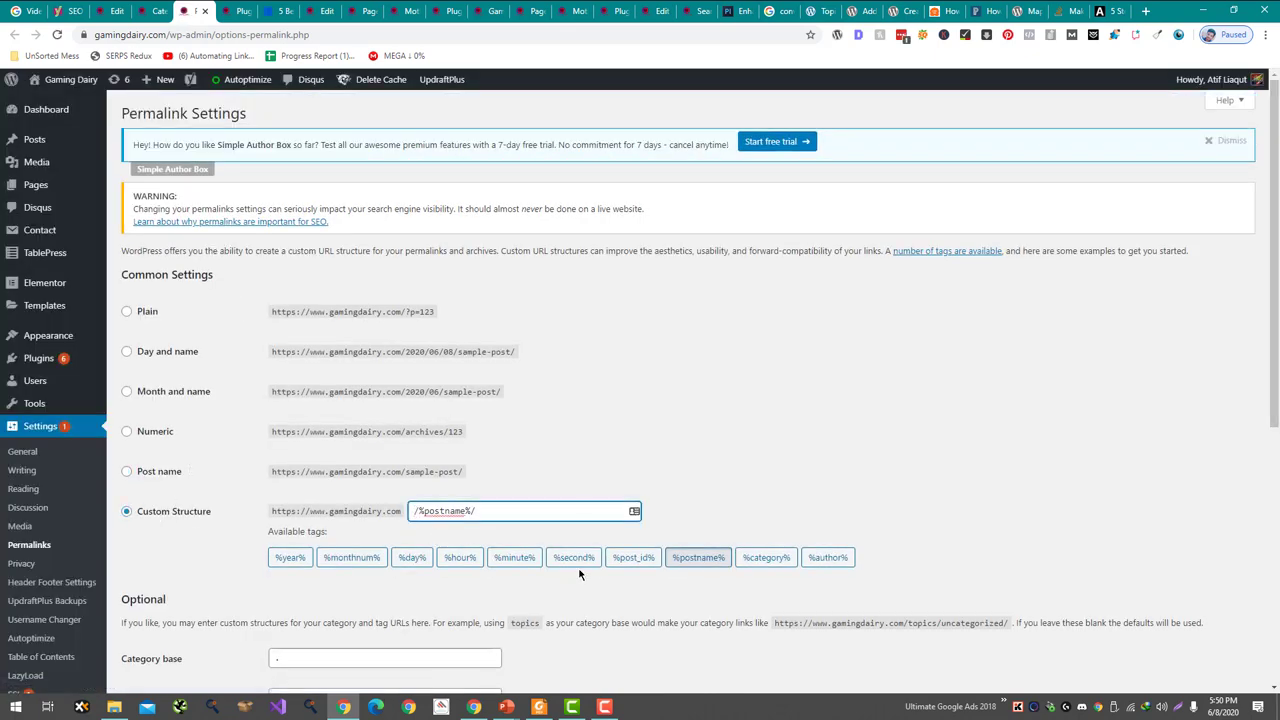
pyautogui.click(772, 560)
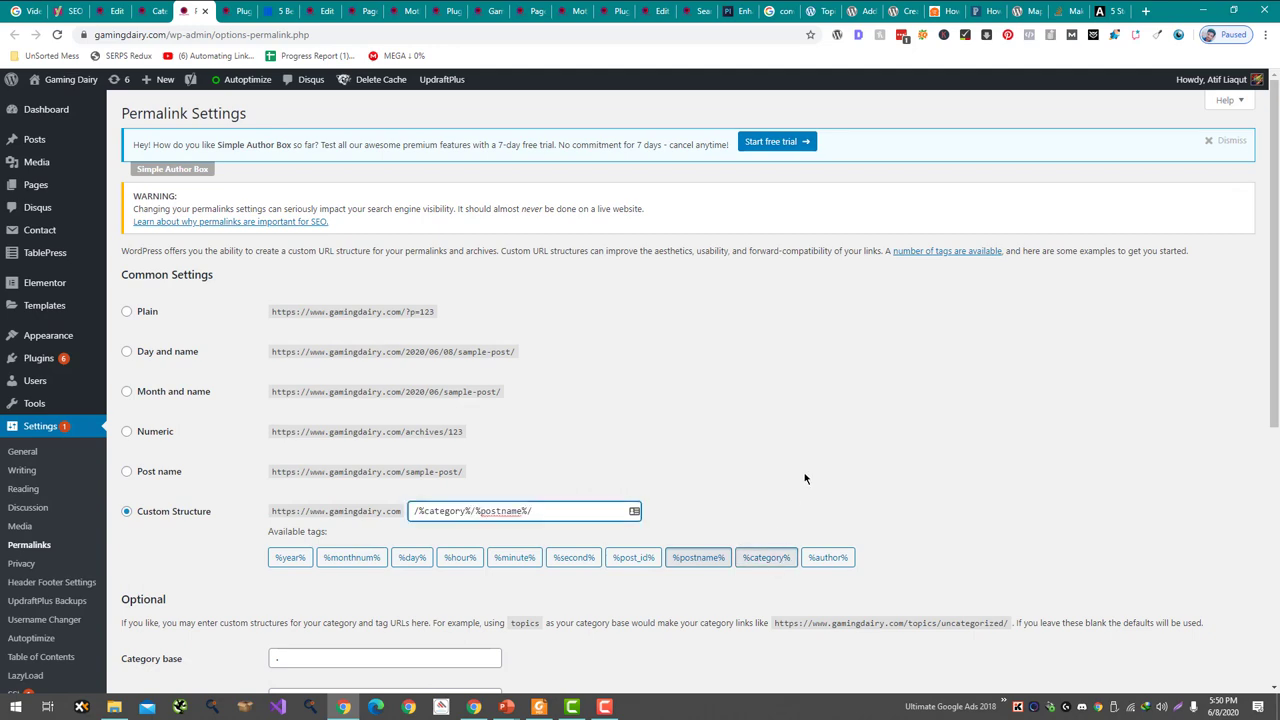
pyautogui.scroll(-4, 760, 485)
pyautogui.click(152, 345)
pyautogui.click(165, 346)
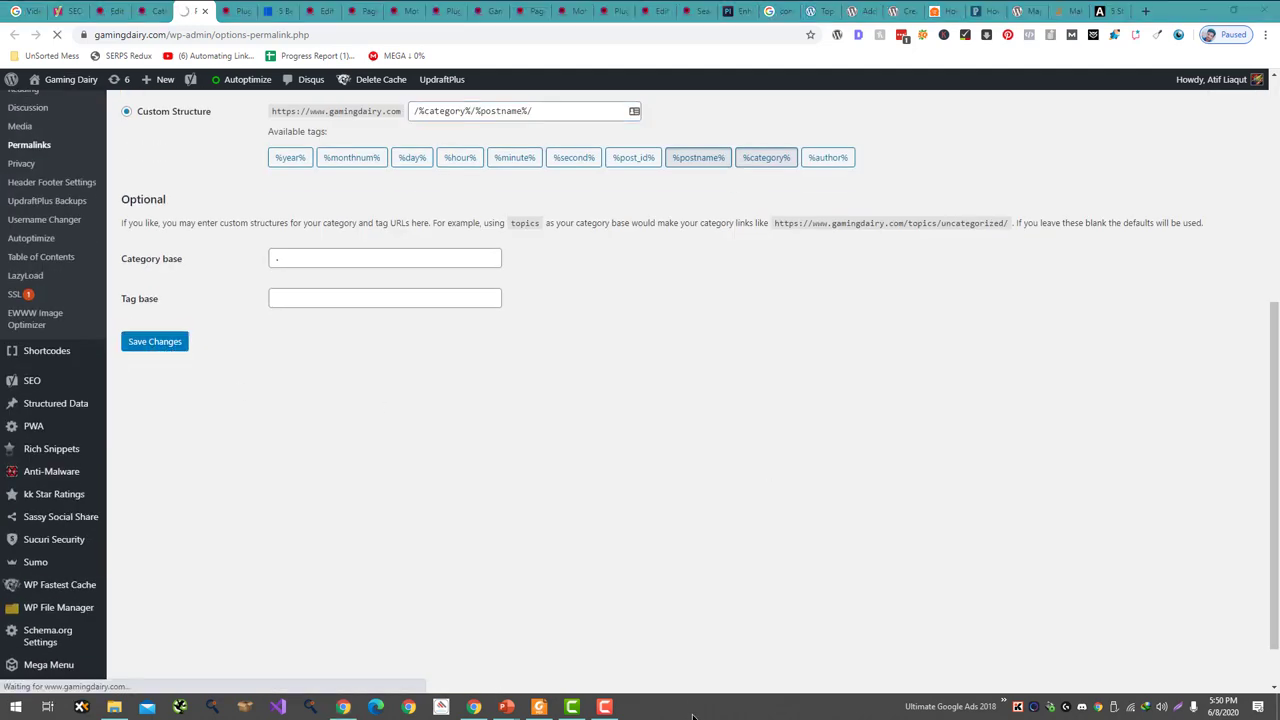
# Step: Reload the categories list, view the Motherboard category page in a new tab and examine its URL and content
pyautogui.click(176, 9)
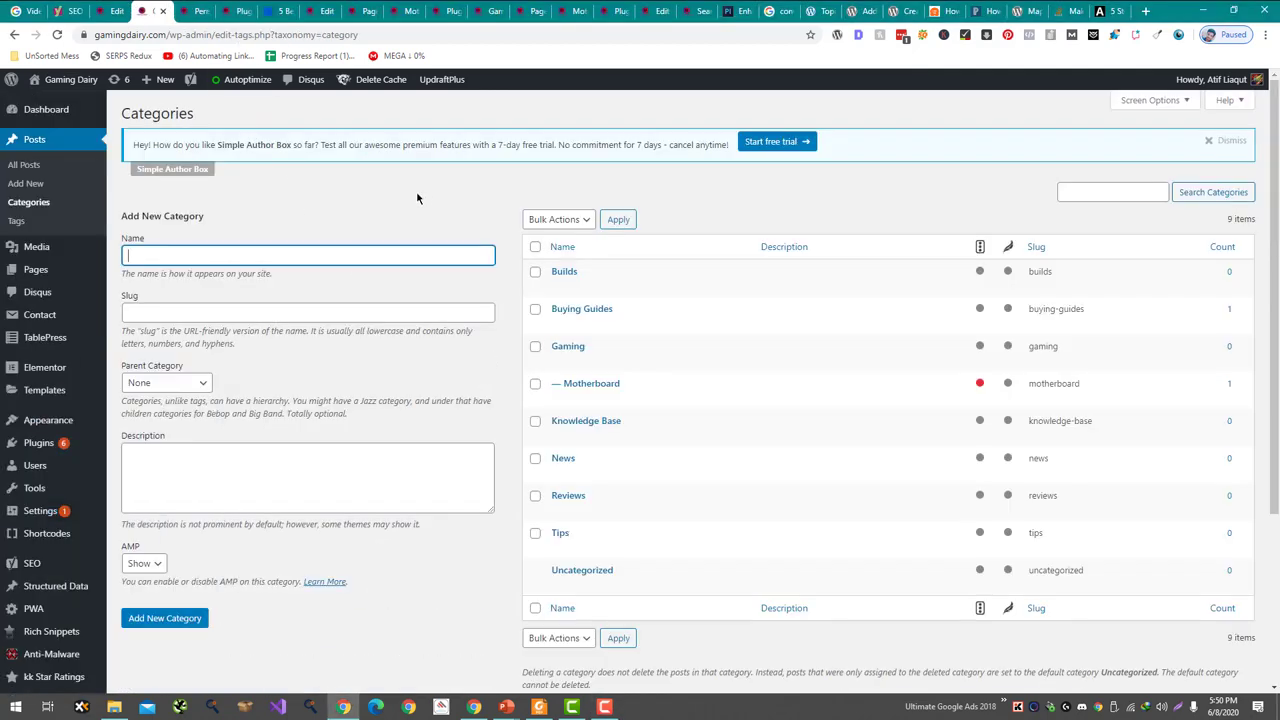
pyautogui.press('F5')
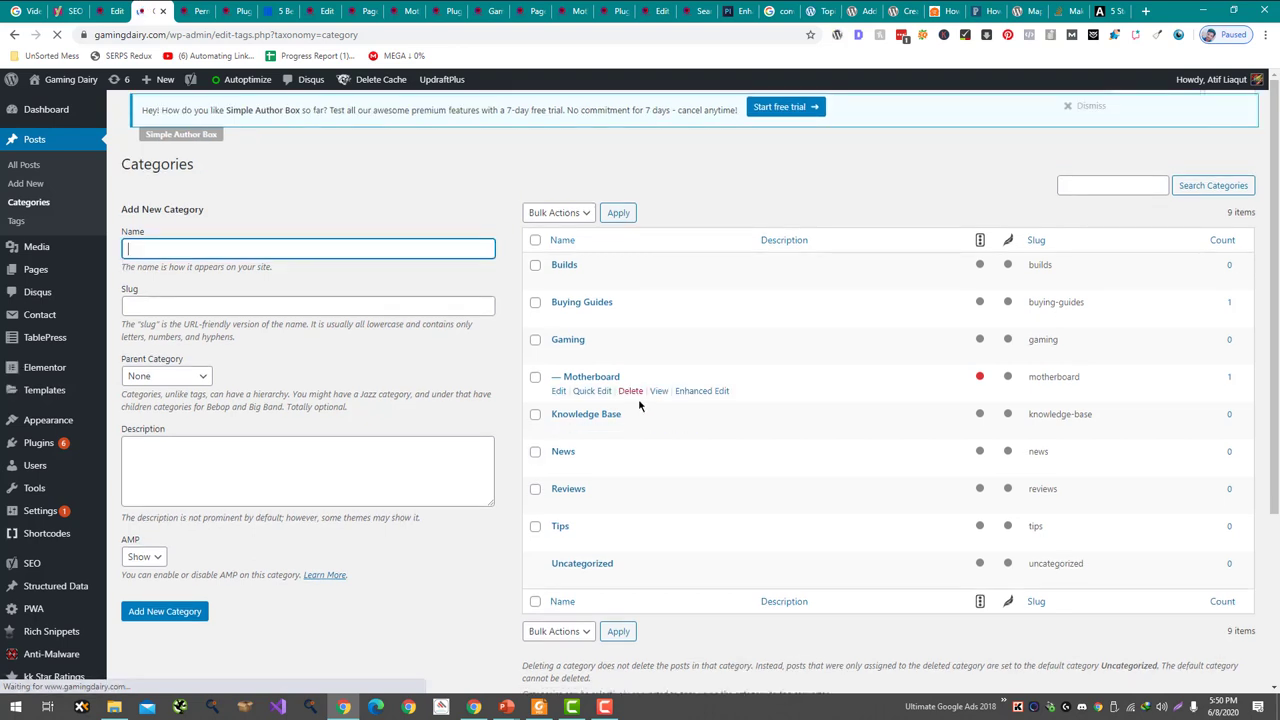
pyautogui.middleClick(658, 397)
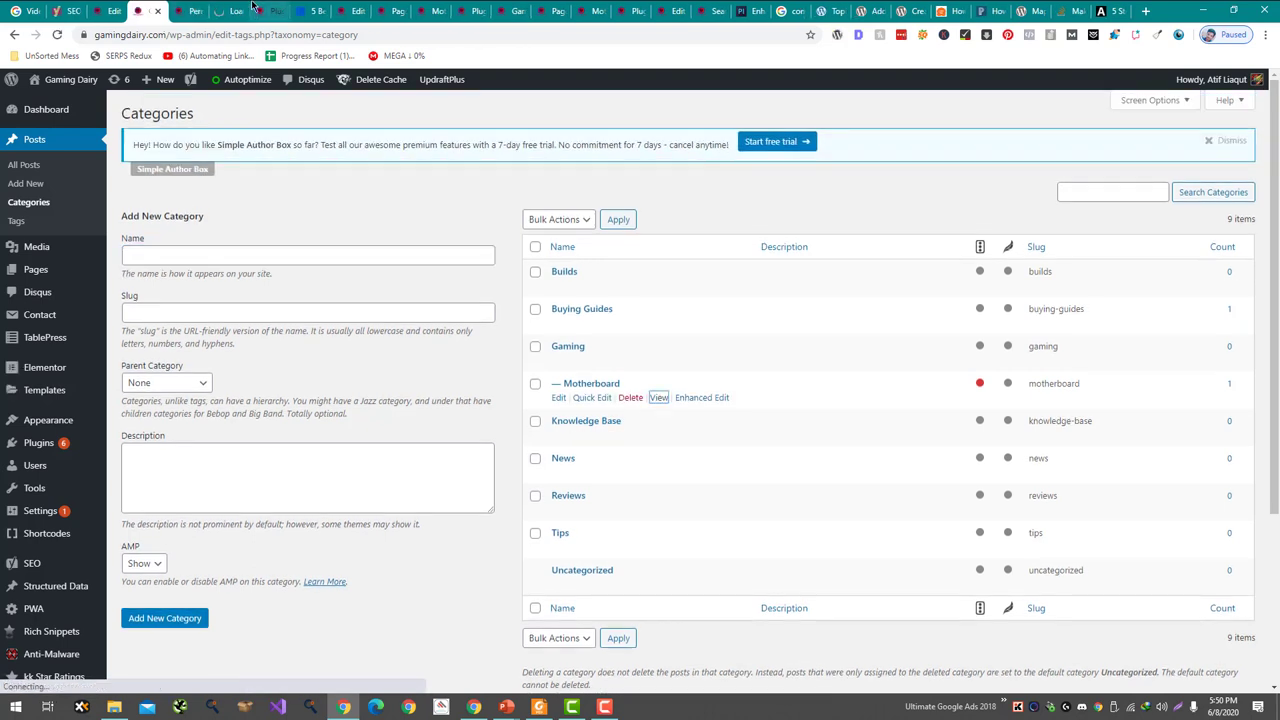
pyautogui.click(186, 12)
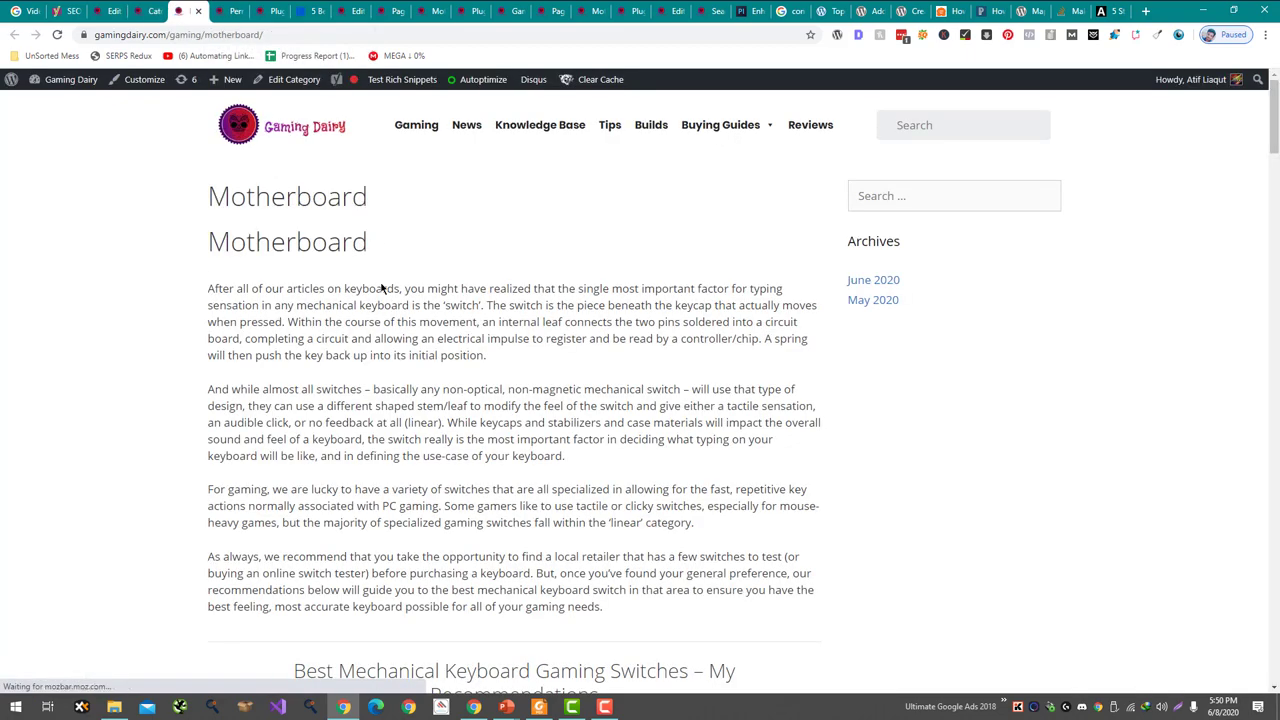
pyautogui.scroll(-3, 400, 354)
pyautogui.scroll(-15, 576, 345)
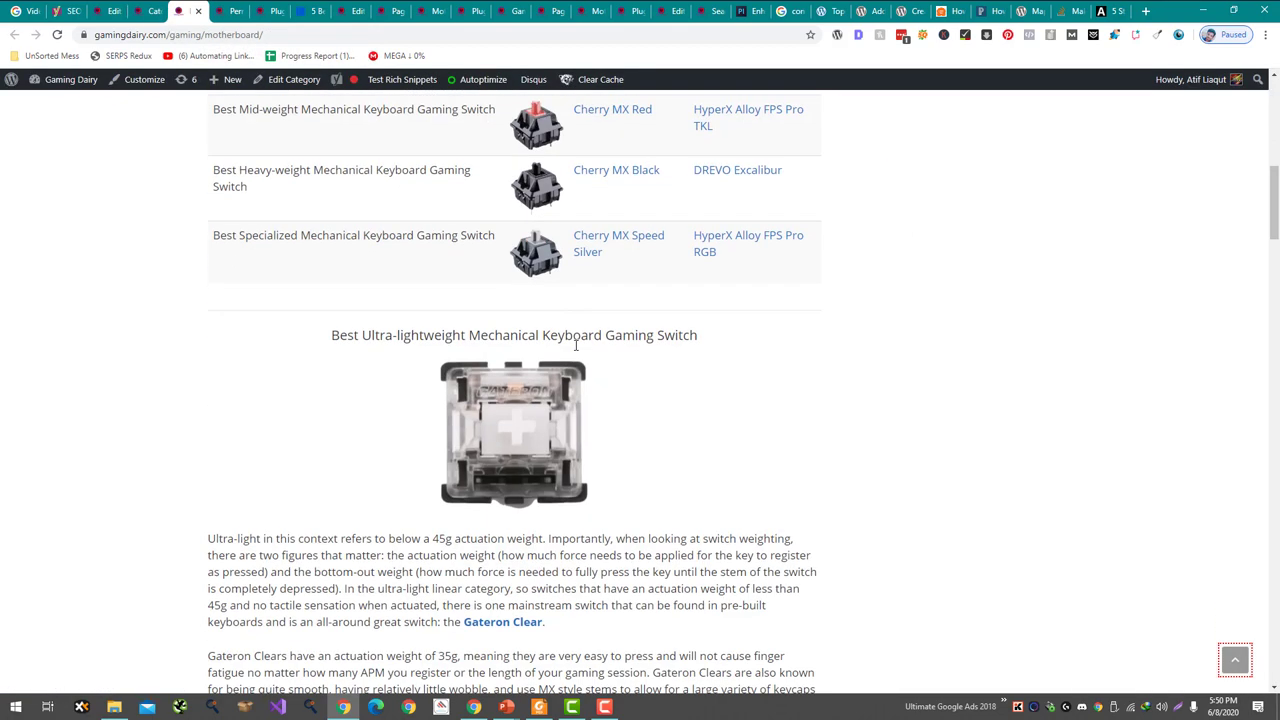
pyautogui.scroll(-15, 738, 428)
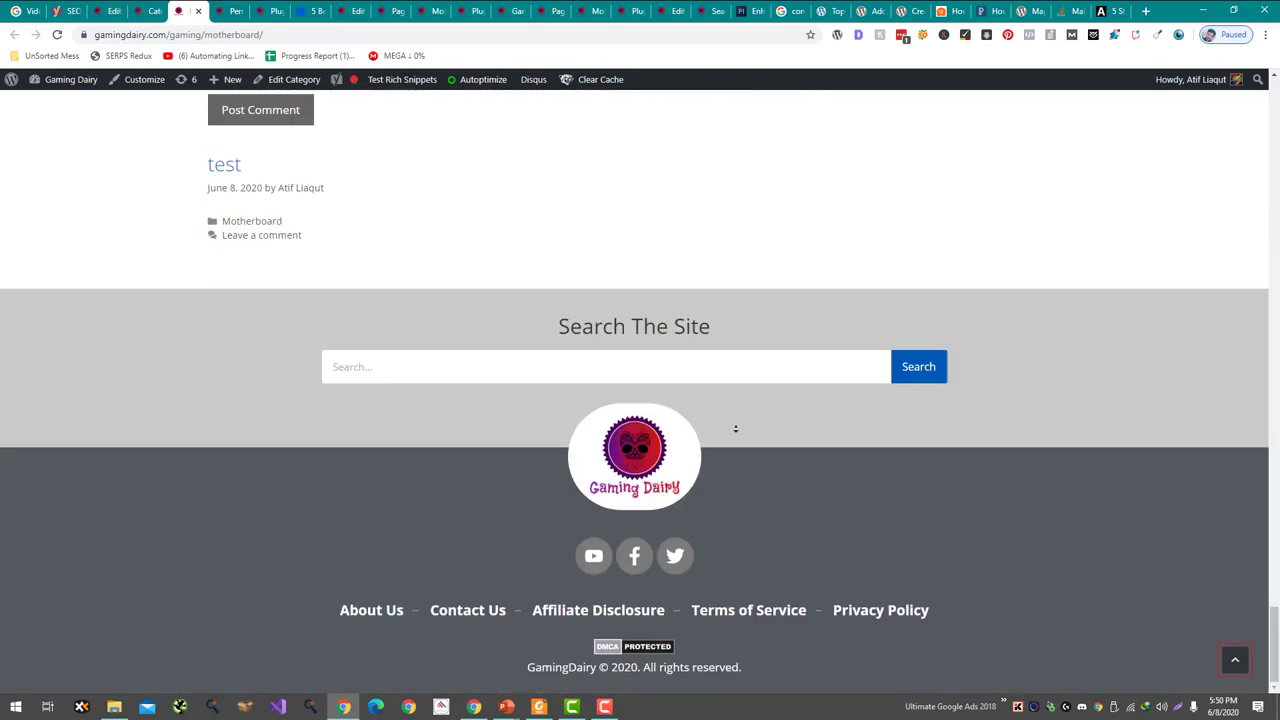
pyautogui.scroll(12, 738, 428)
pyautogui.scroll(20, 860, 360)
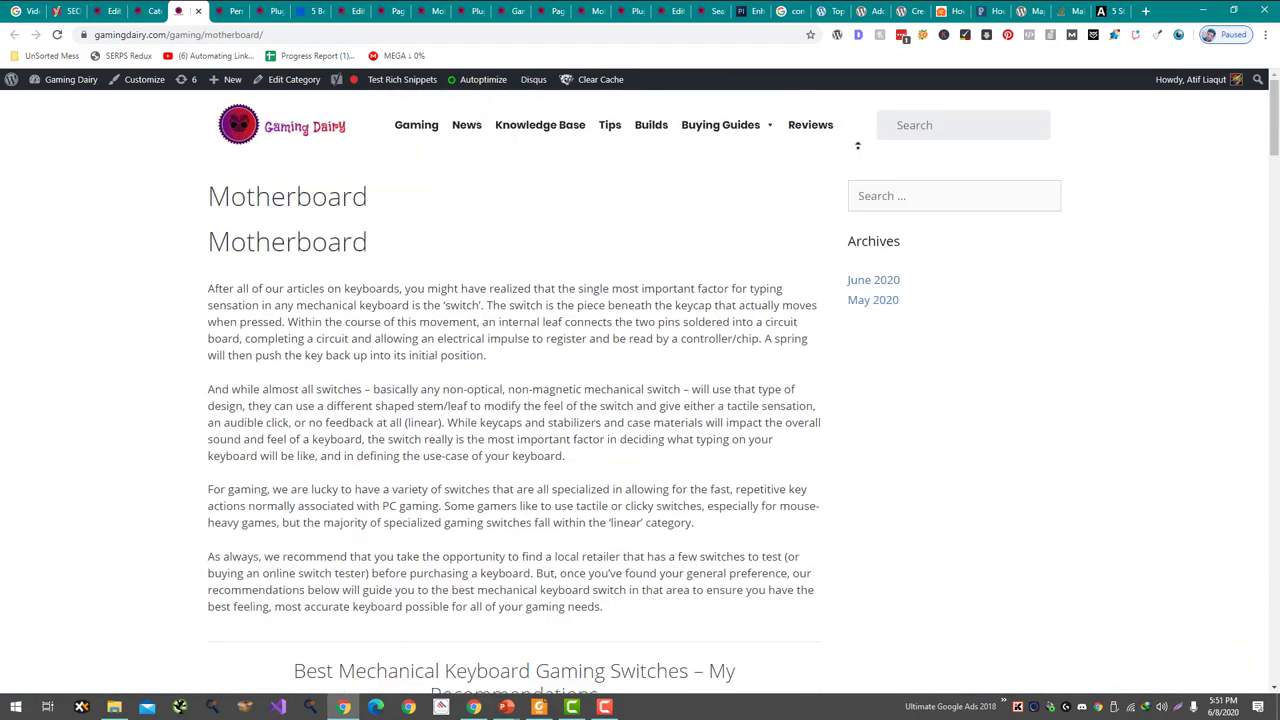
# Step: Create a new post titled "Silo Post" with the body "This is a etst post" and show its document settings
pyautogui.click(152, 10)
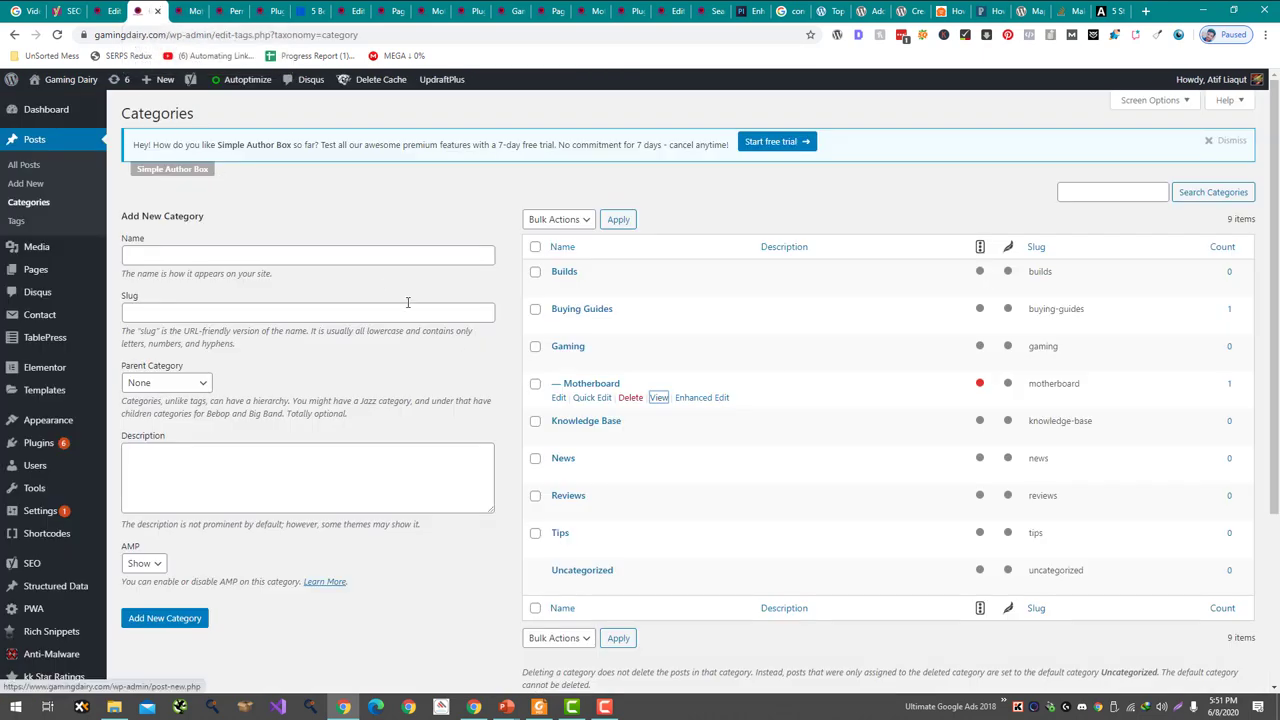
pyautogui.click(182, 8)
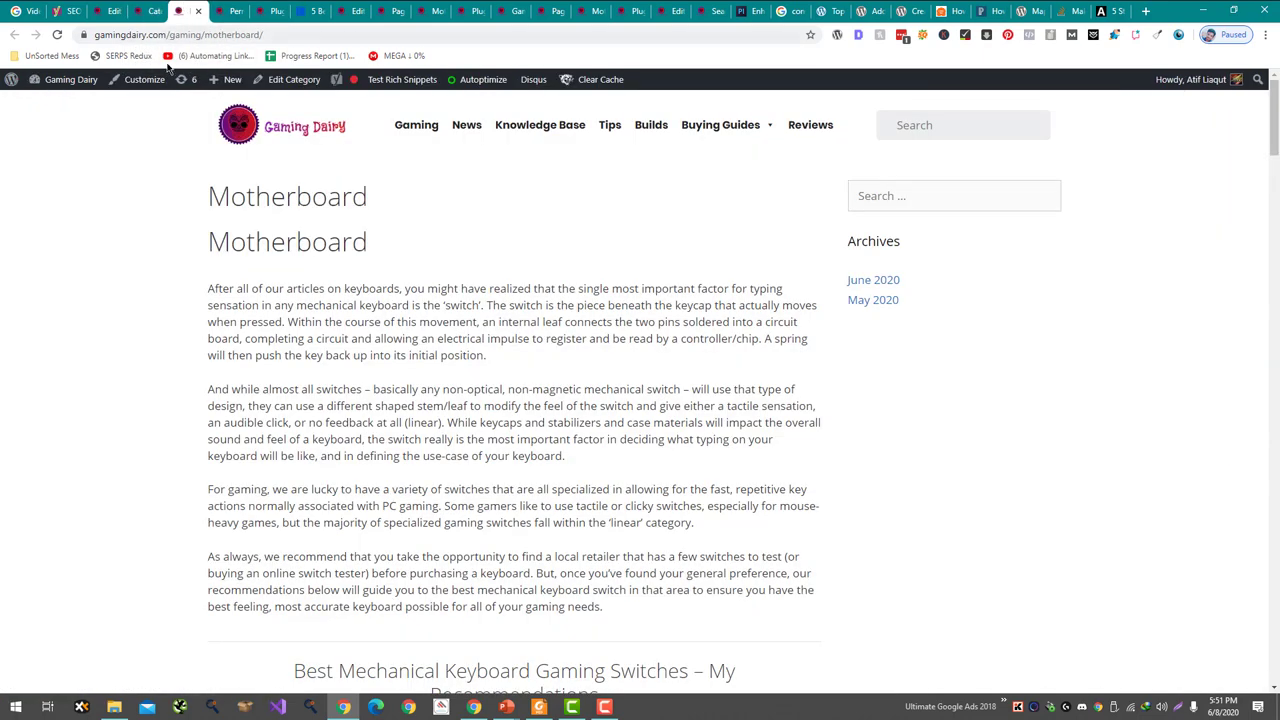
pyautogui.moveTo(226, 80)
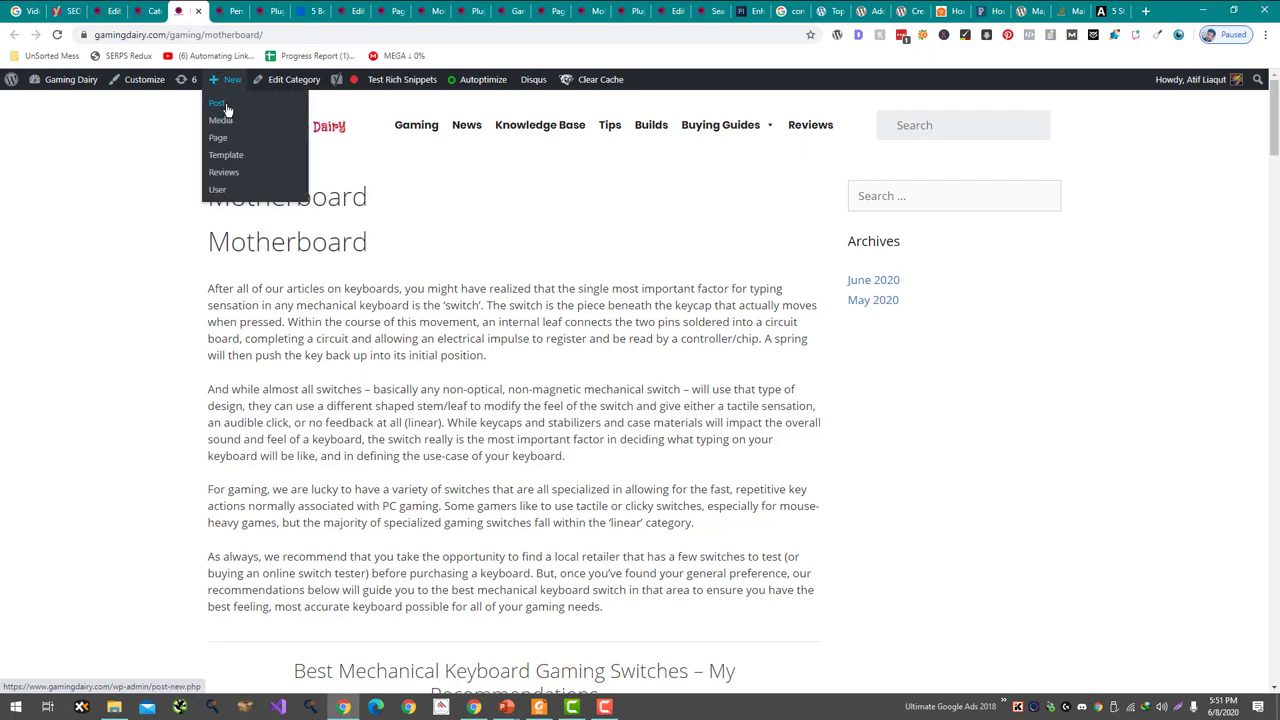
pyautogui.click(226, 106)
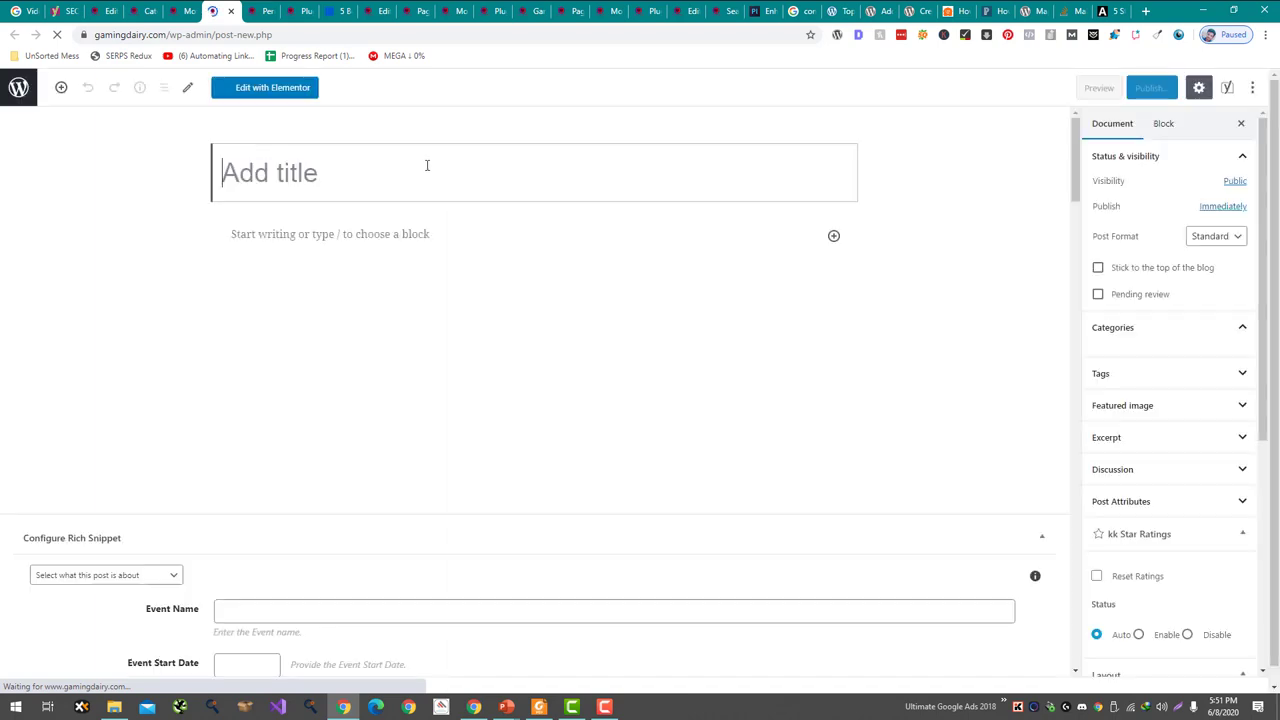
pyautogui.write('Silo Post')
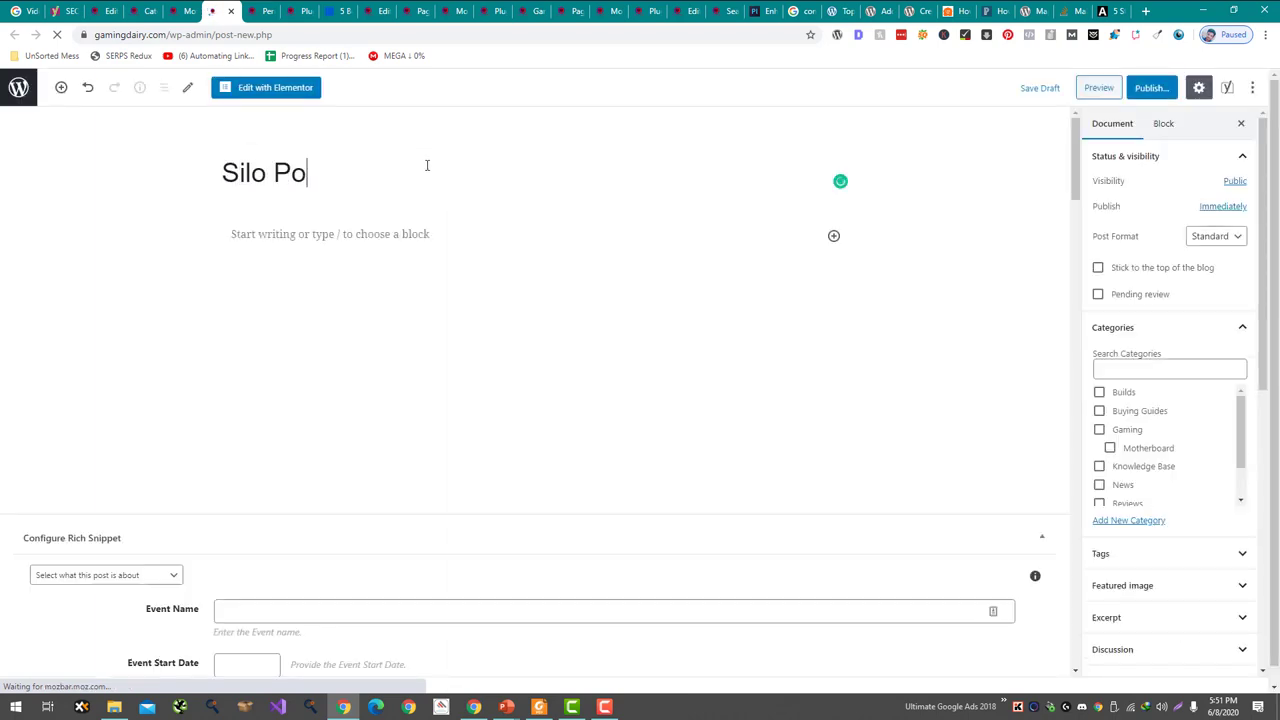
pyautogui.click(270, 237)
pyautogui.write('This is a')
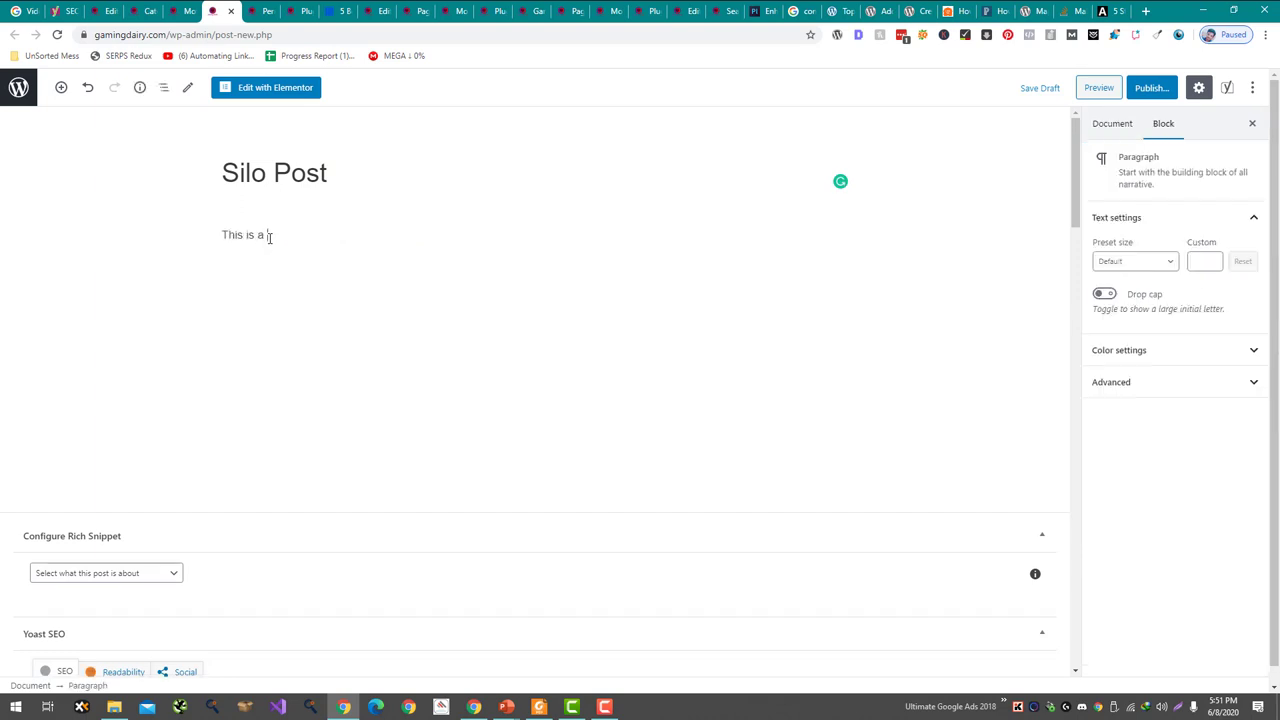
pyautogui.write(' etst post')
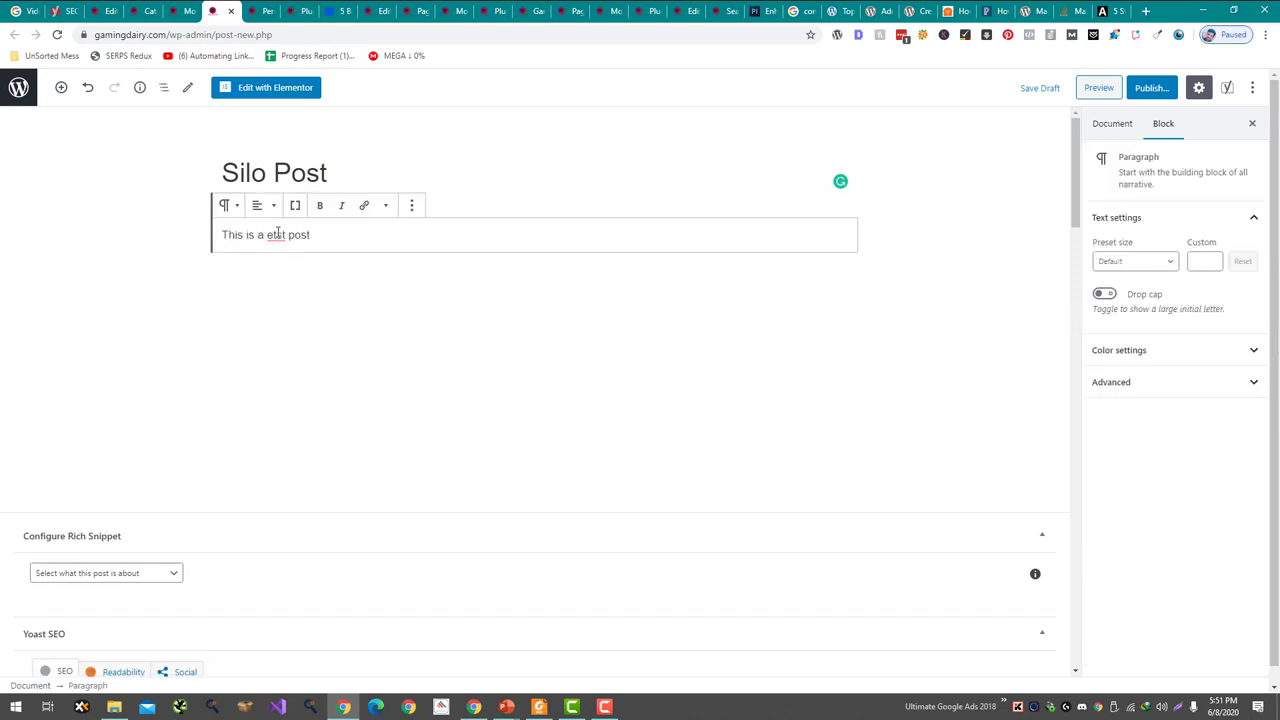
pyautogui.click(1118, 127)
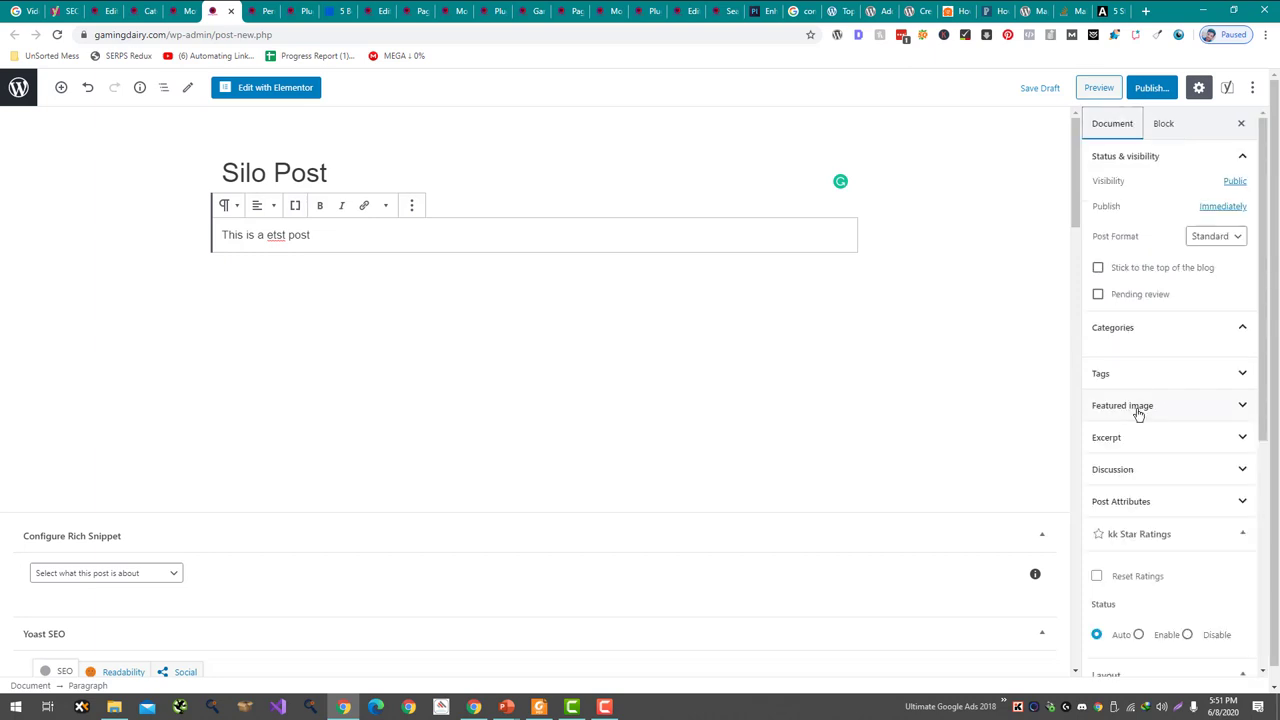
# Step: Assign the post to the Motherboard category under Gaming and publish it
pyautogui.click(1186, 338)
pyautogui.click(1174, 331)
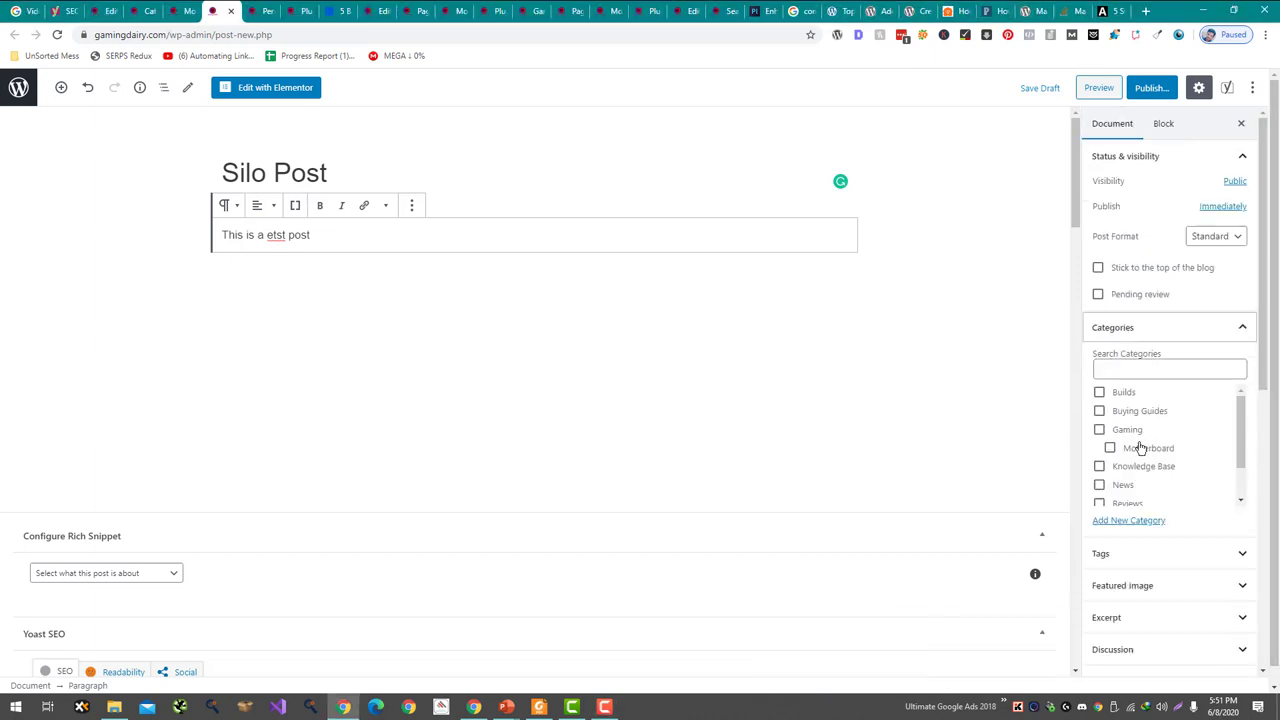
pyautogui.click(1109, 449)
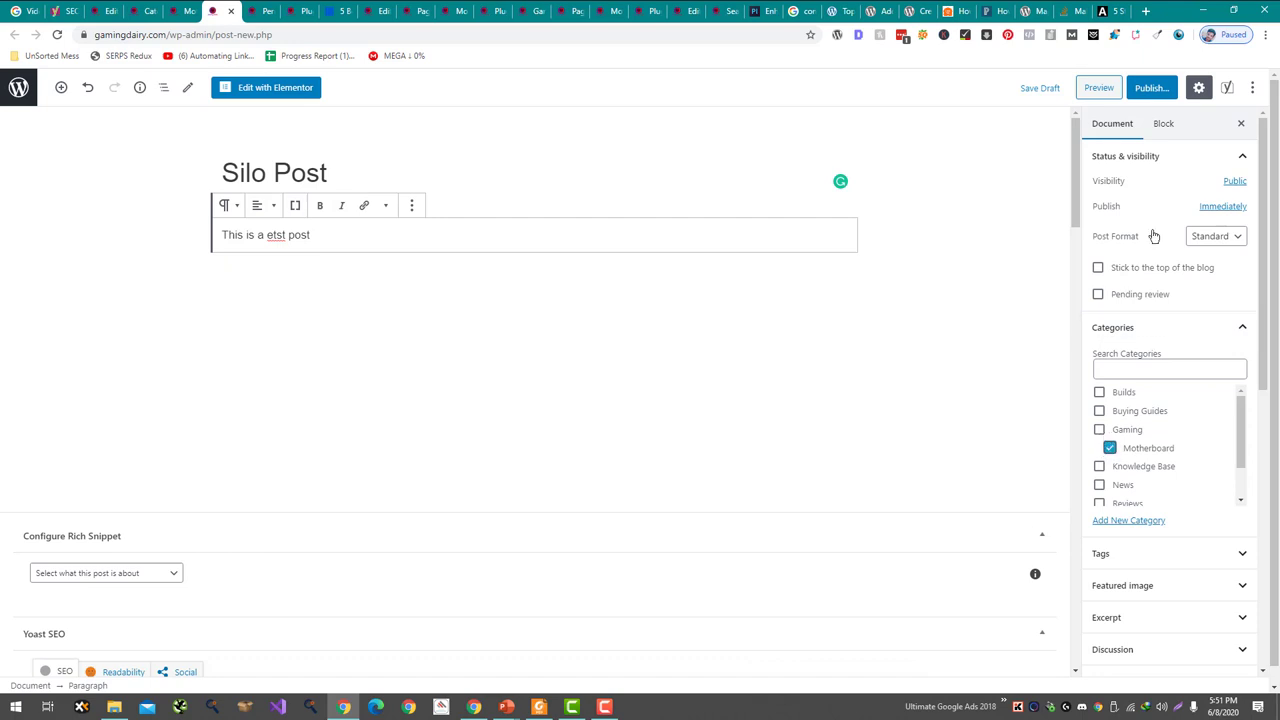
pyautogui.click(1151, 87)
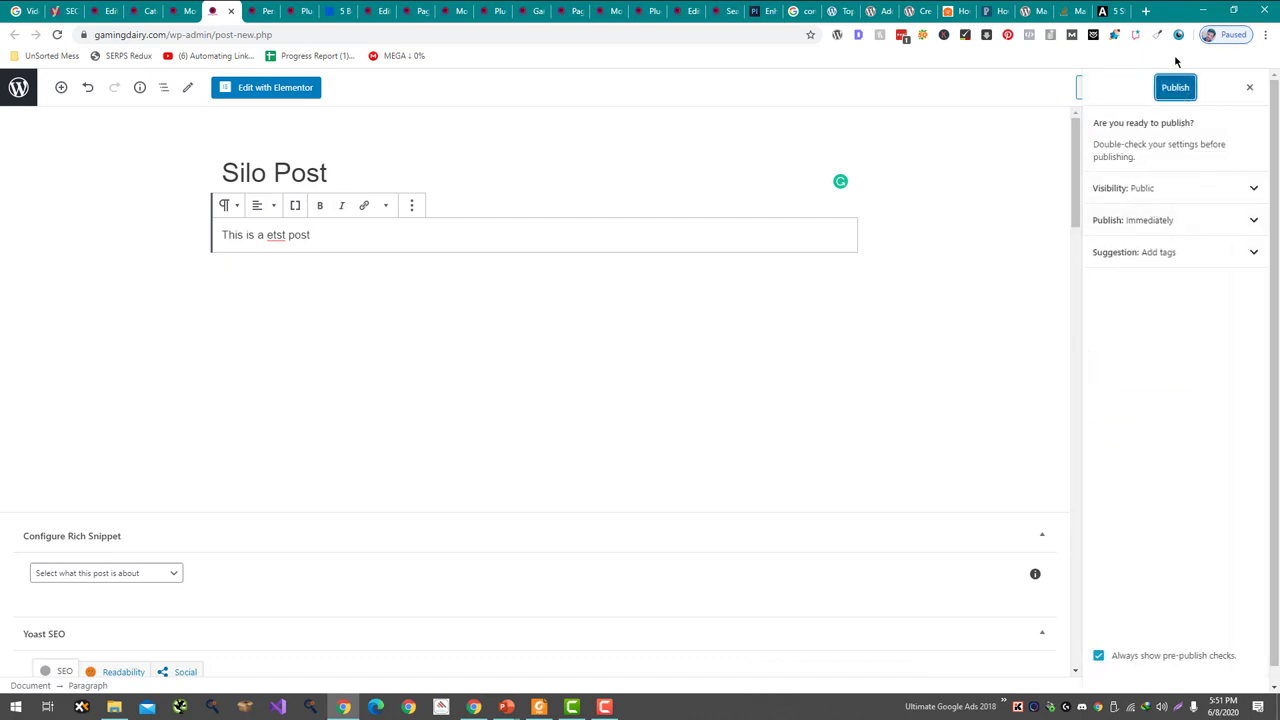
pyautogui.click(1167, 87)
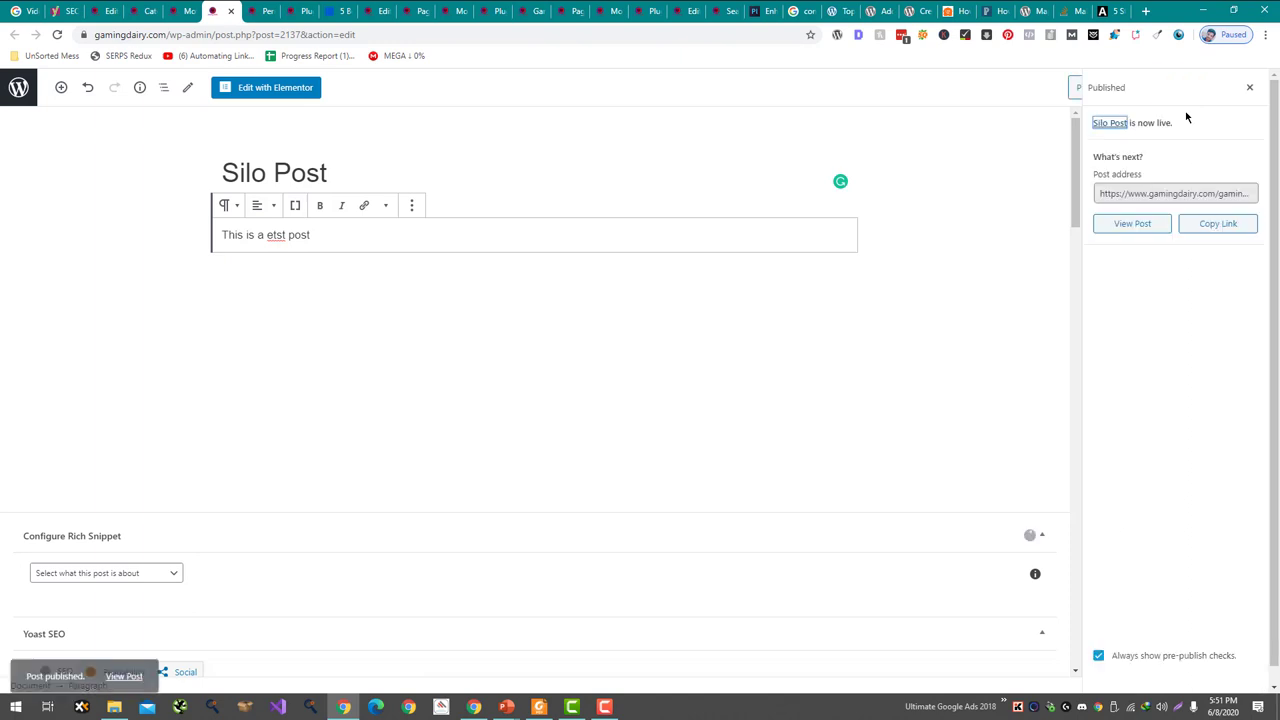
# Step: View the published Silo Post and examine the domain, category and post name parts of its URL
pyautogui.click(131, 667)
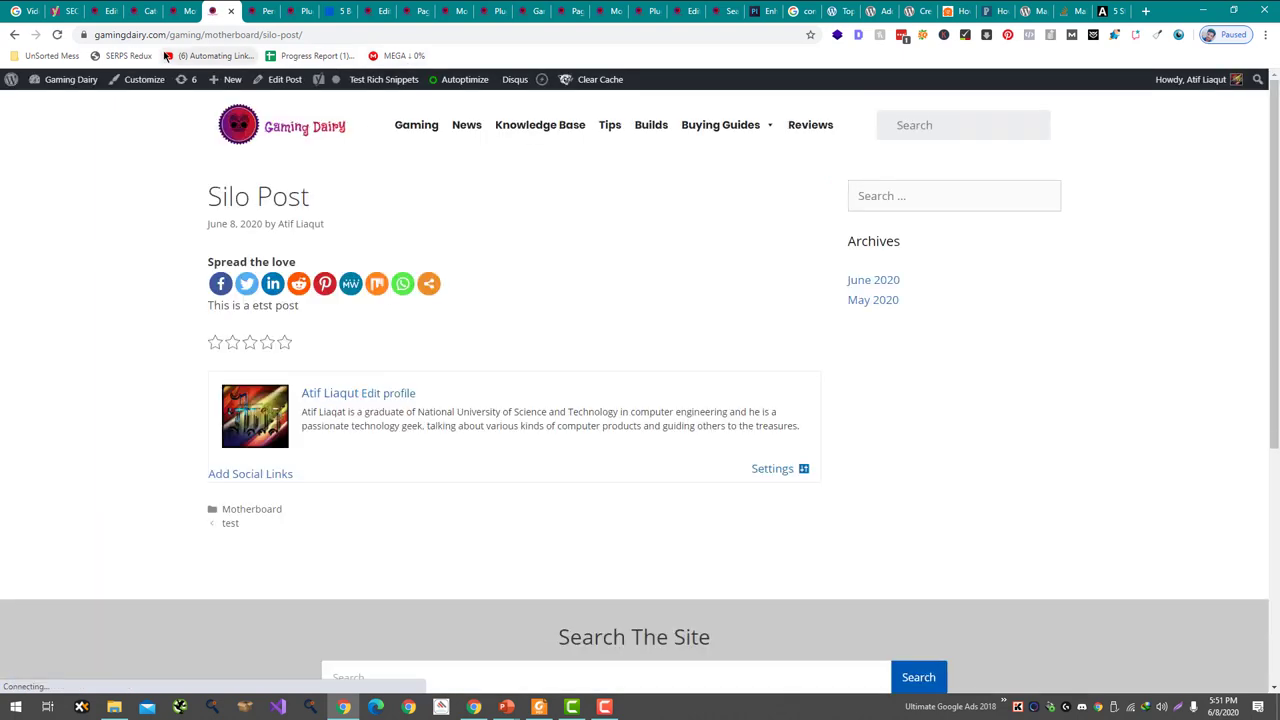
pyautogui.moveTo(170, 34); pyautogui.dragTo(33, 37)
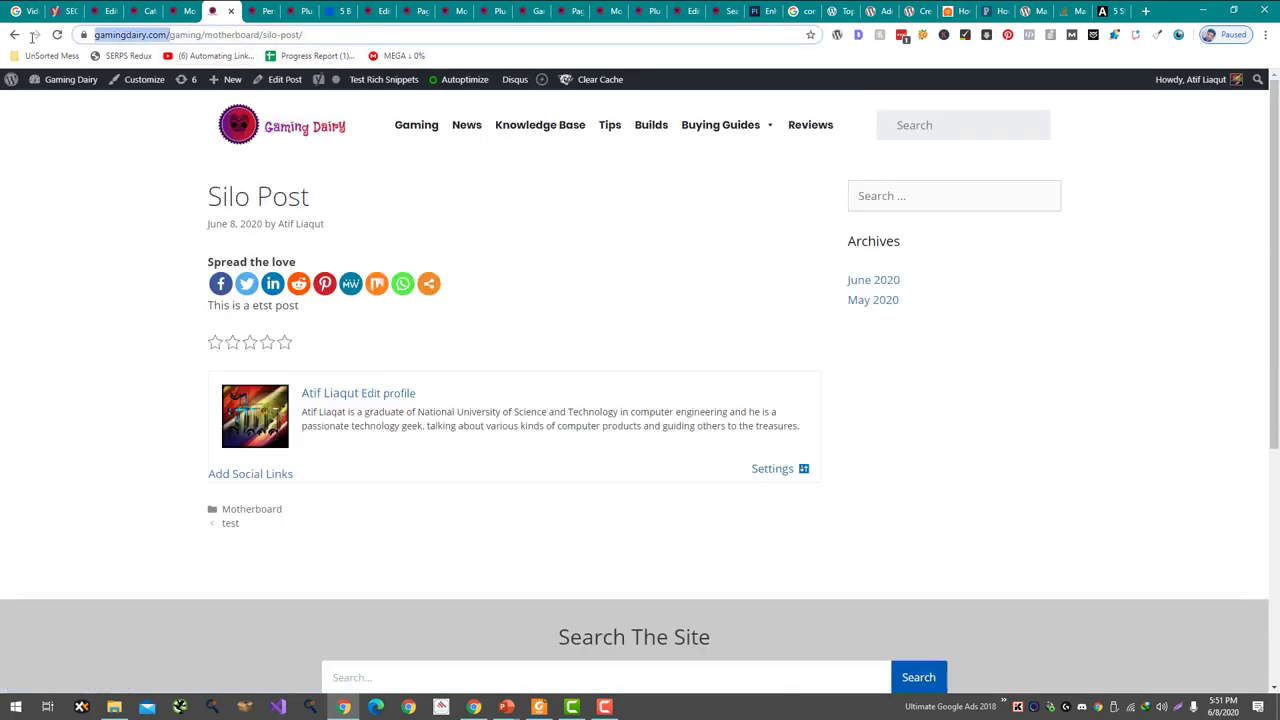
pyautogui.click(234, 35)
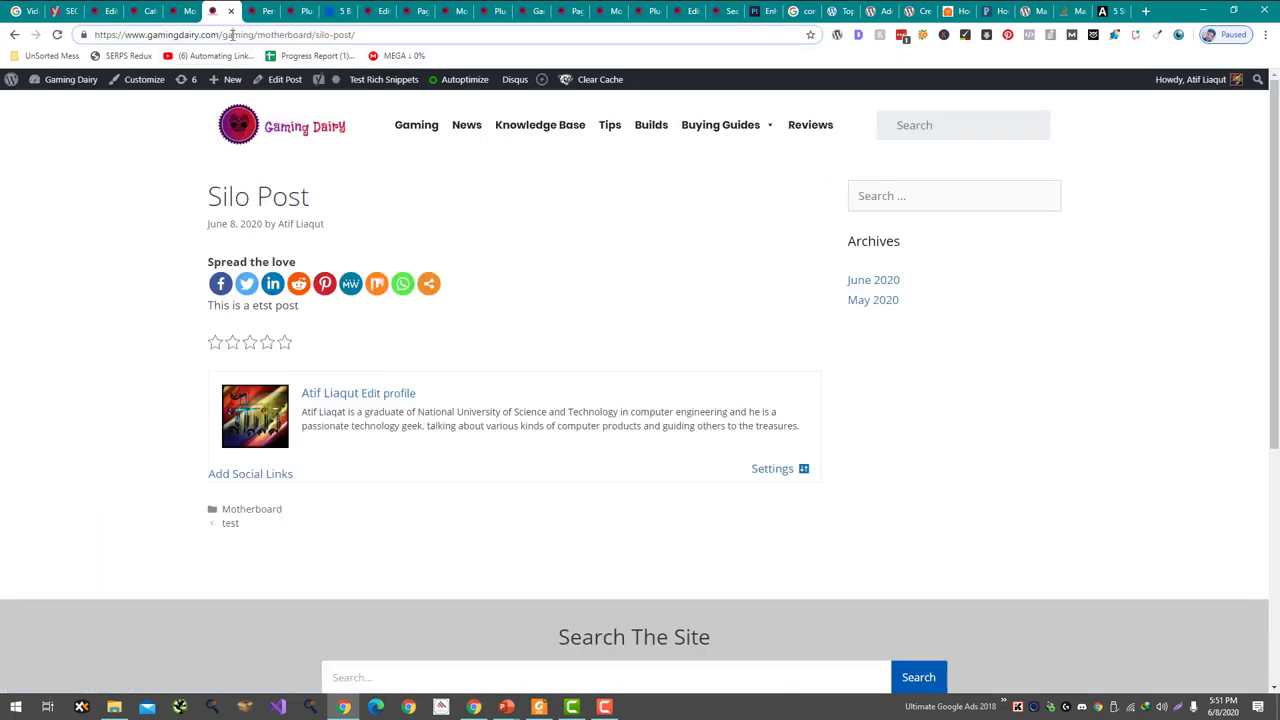
pyautogui.doubleClick(297, 35)
pyautogui.moveTo(322, 38); pyautogui.dragTo(358, 36)
pyautogui.click(431, 224)
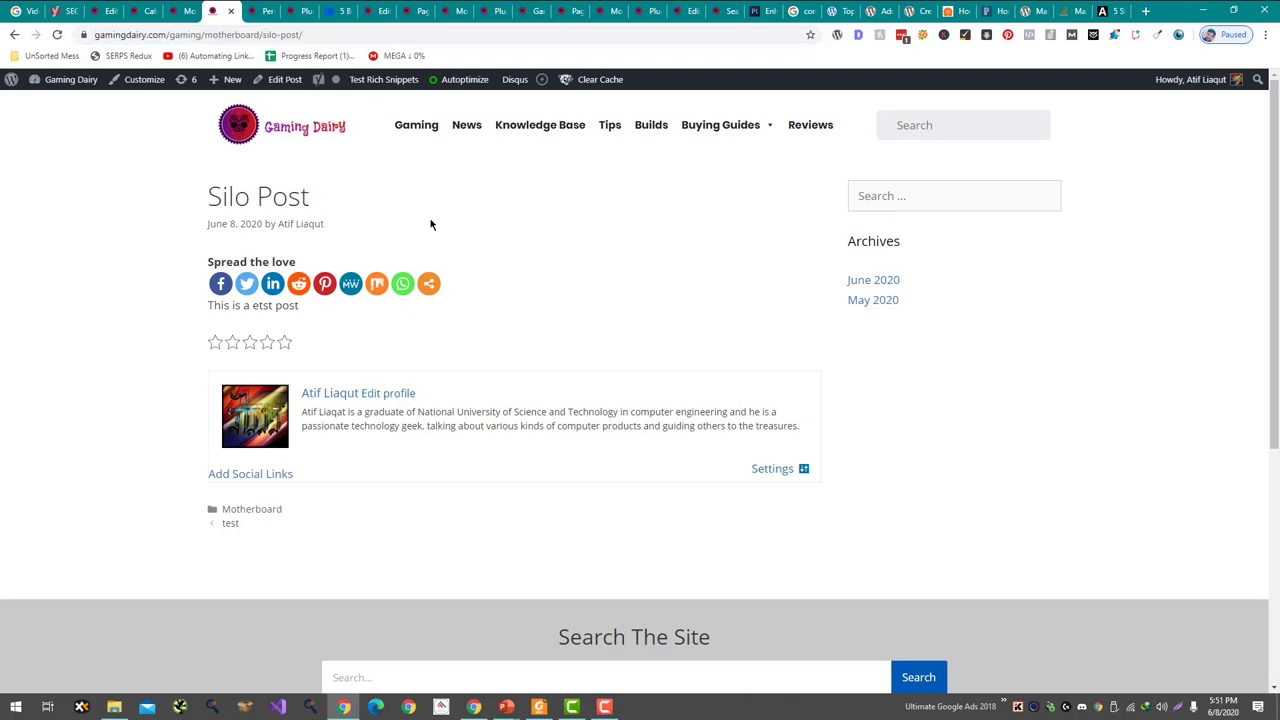